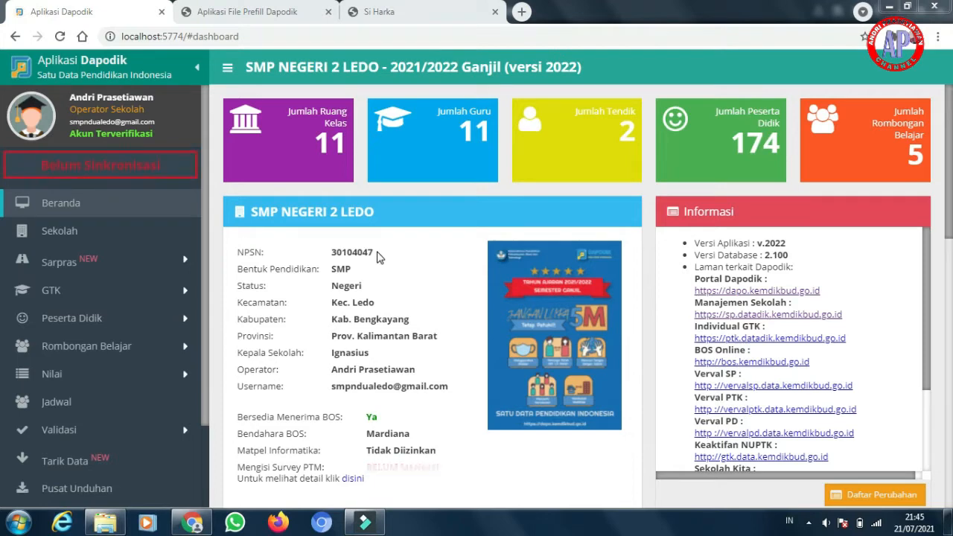
Review the generated prefill data table in Aplikasi File Prefill Dapodik, then return to the Dapodik dashboard and look through it.
left_click(282, 9)
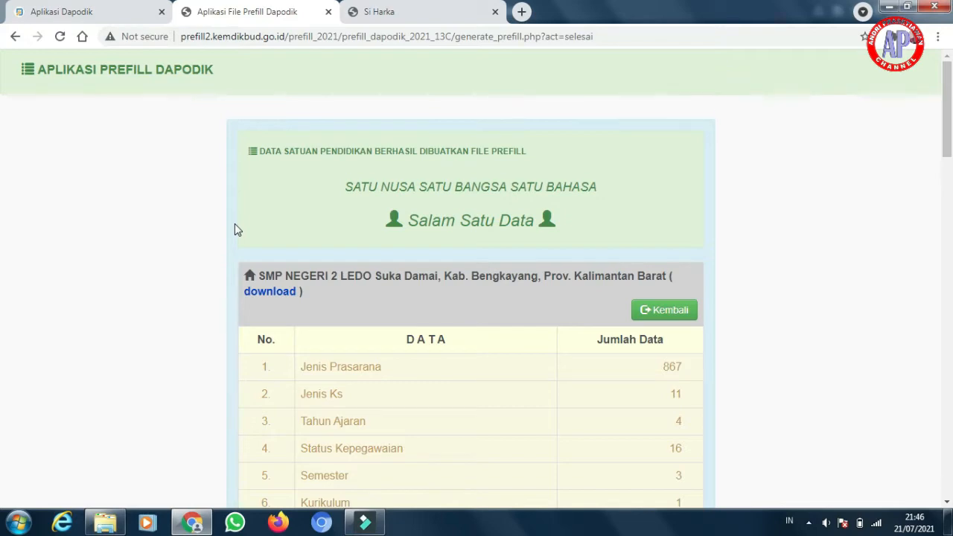
scroll(234, 224, "down", 10)
scroll(234, 229, "up", 10)
left_click(99, 9)
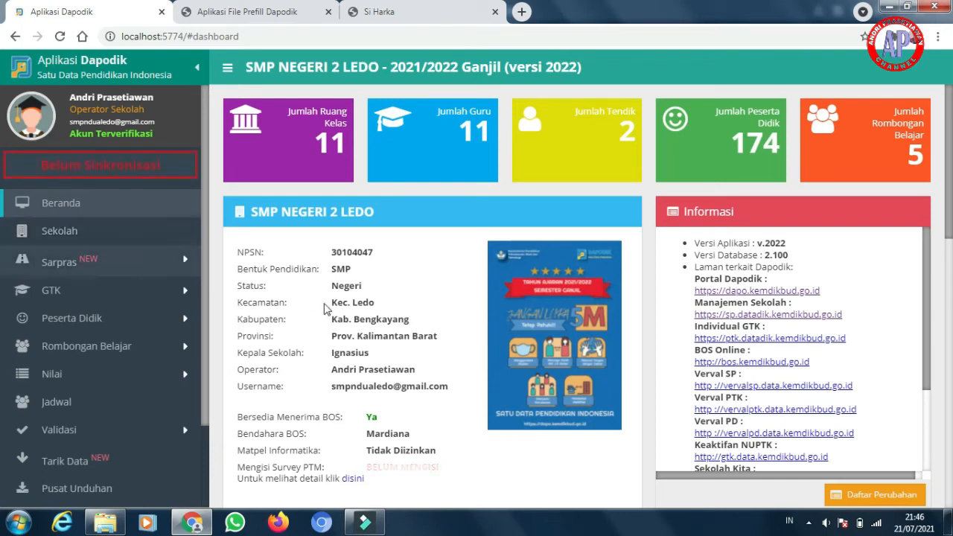
scroll(348, 289, "down", 7)
scroll(347, 289, "up", 10)
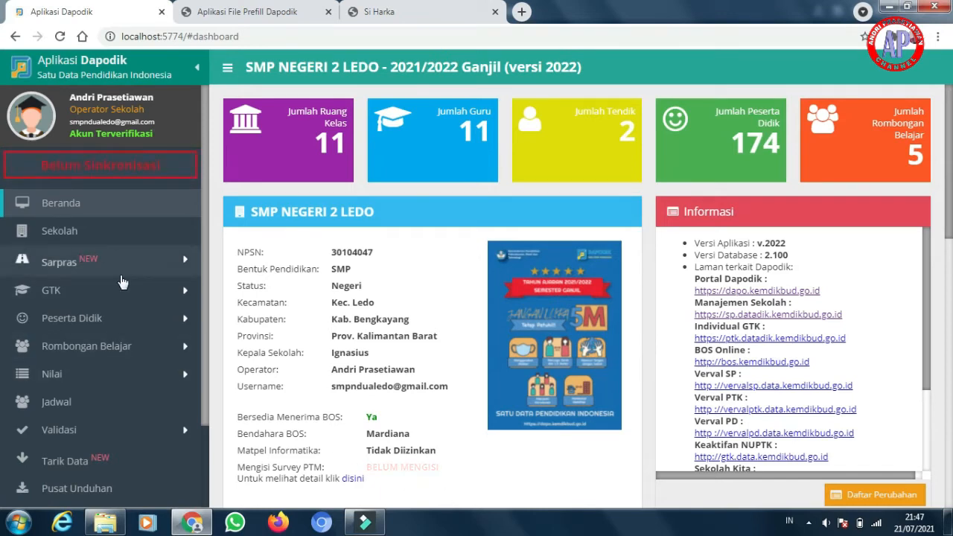
Open the GTK teacher (Guru) list and switch to the education staff (Tendik) list.
left_click(86, 294)
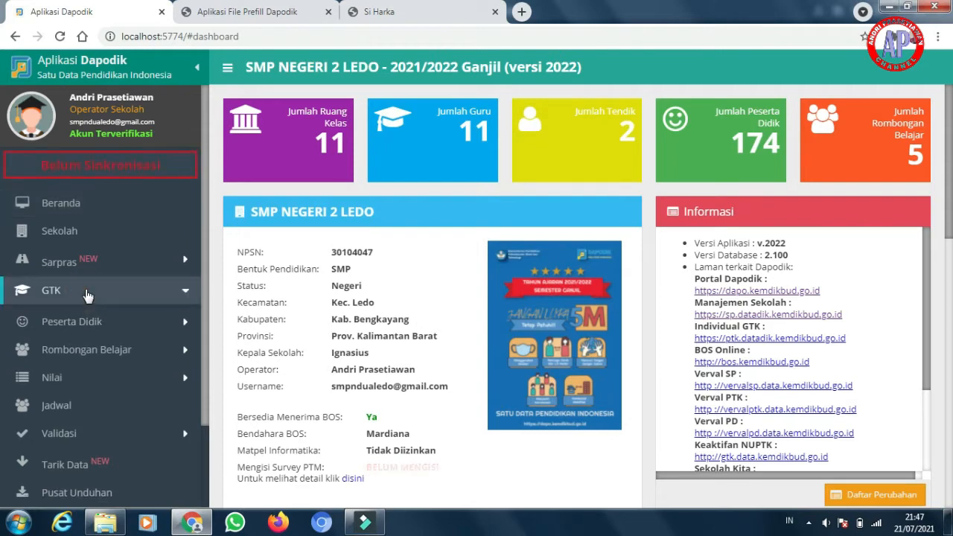
left_click(105, 318)
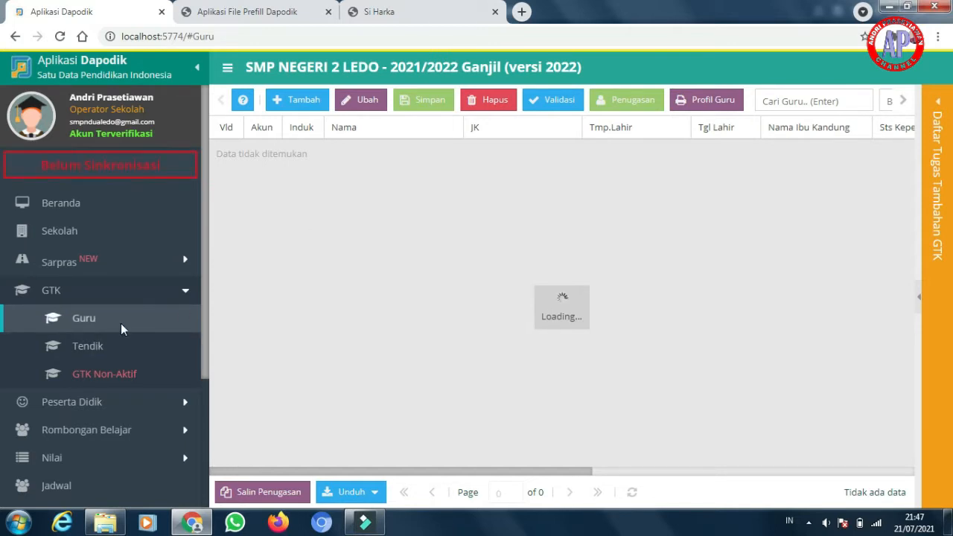
left_click(120, 347)
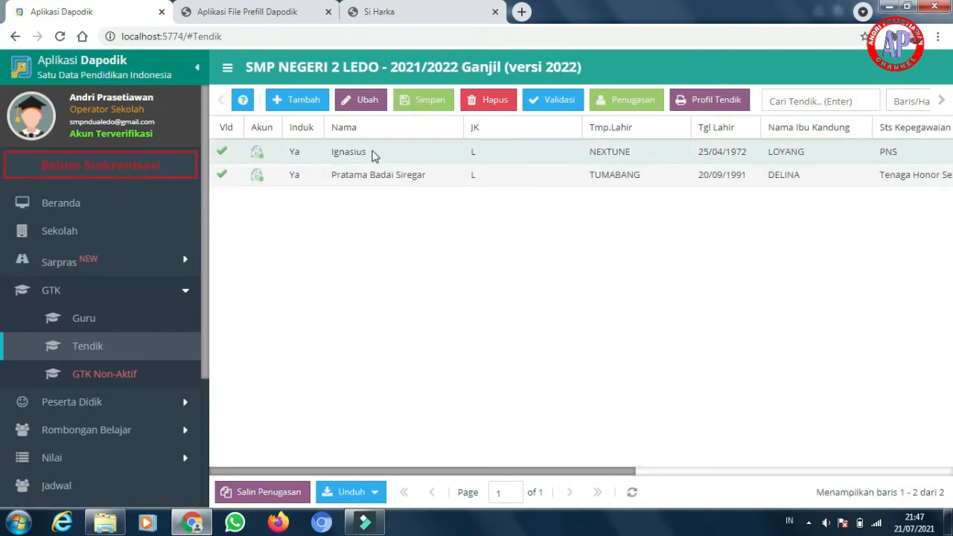
Mark July through December as active months in the assignment (Penugasan) of the first Tendik staff member.
left_click(374, 153)
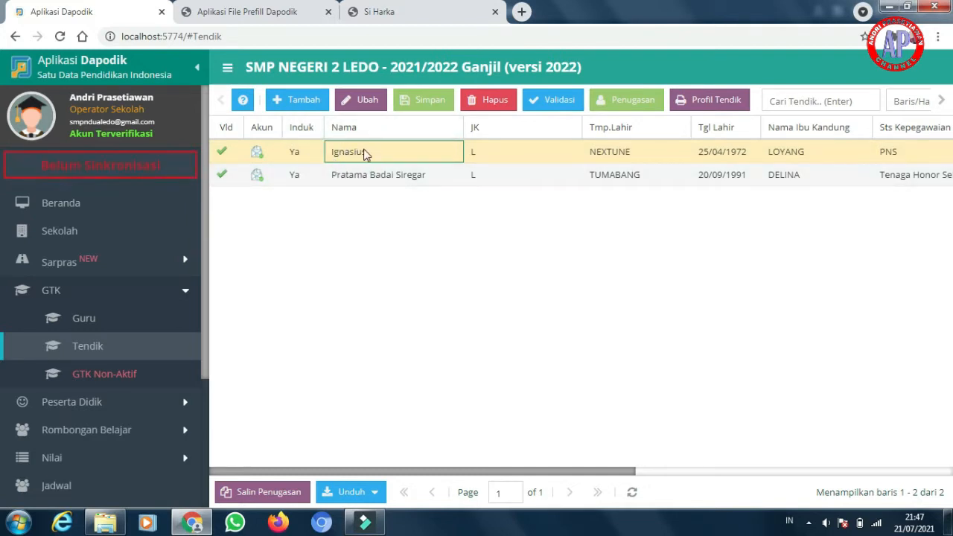
left_click(631, 102)
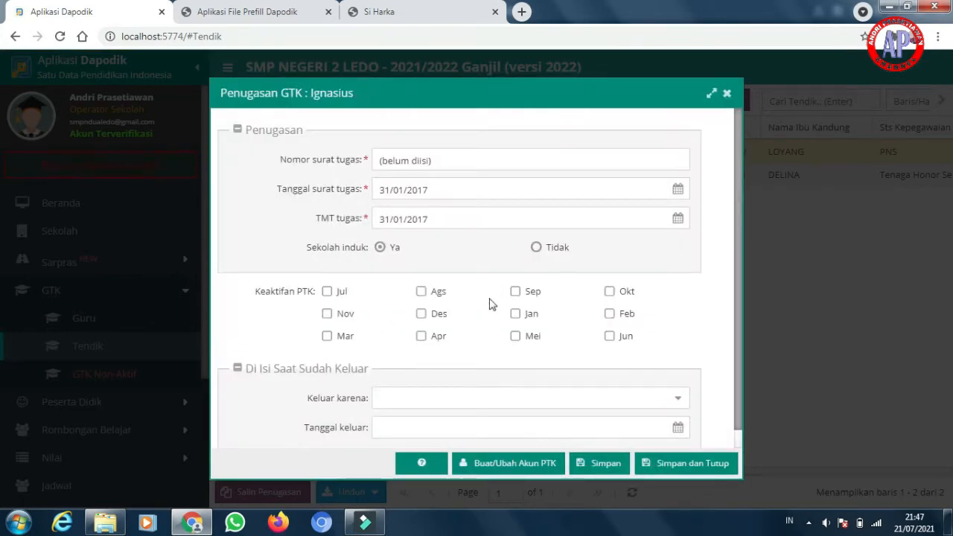
left_click(328, 292)
left_click(424, 298)
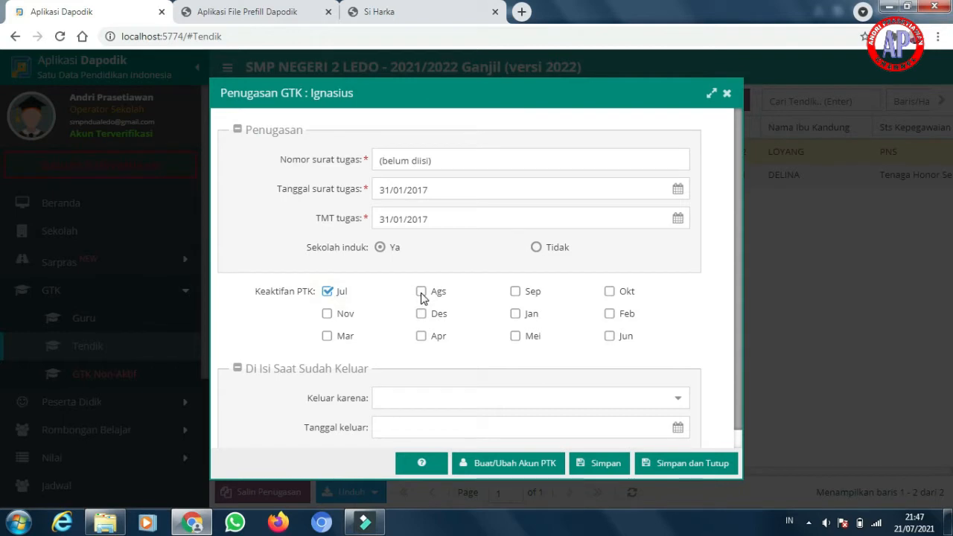
left_click(515, 293)
left_click(327, 312)
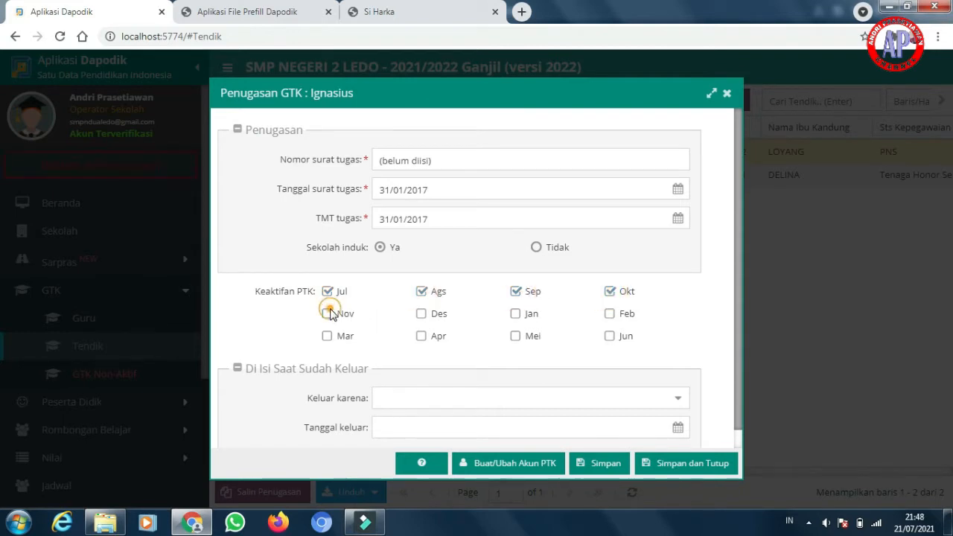
left_click(422, 315)
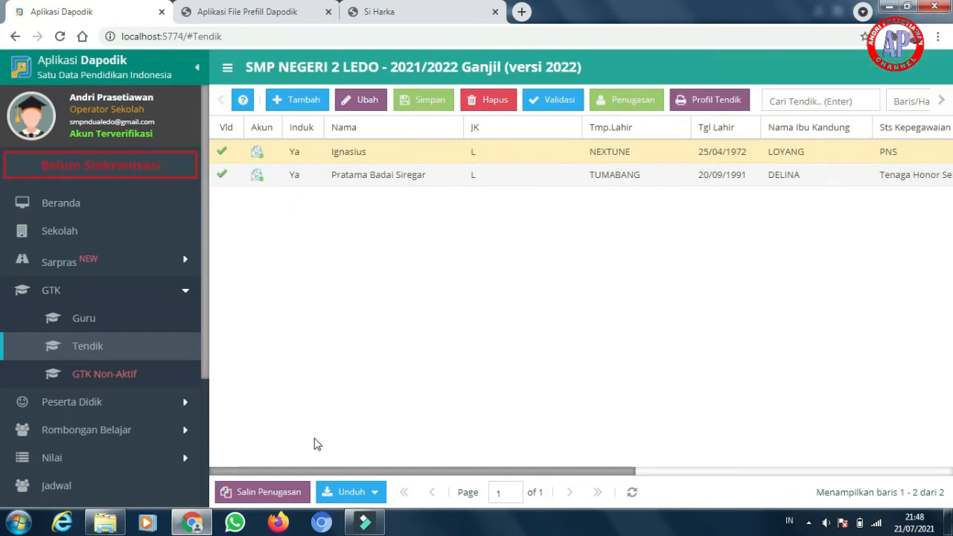
Start copying all PTK assignment data from school year 2020/2021 and decline the confirmation.
left_click(281, 495)
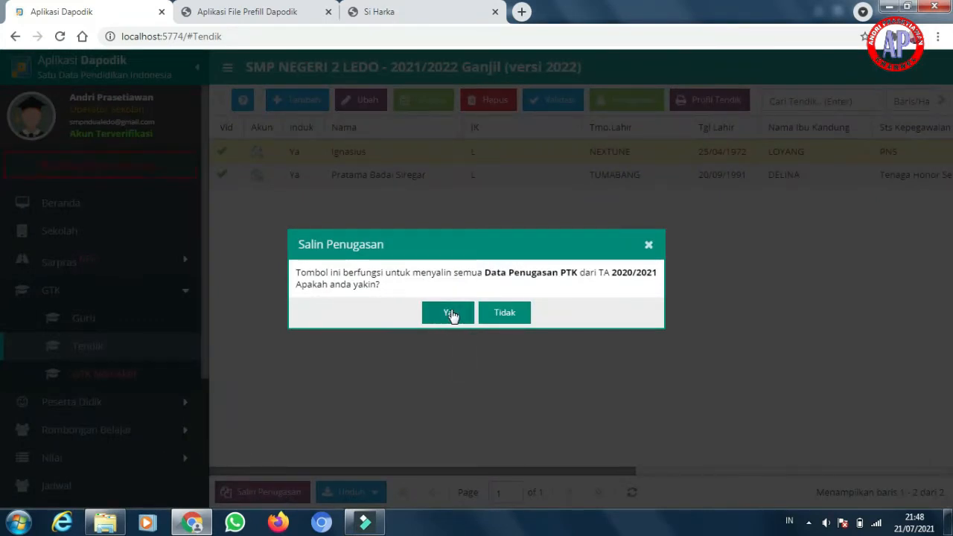
left_click(505, 313)
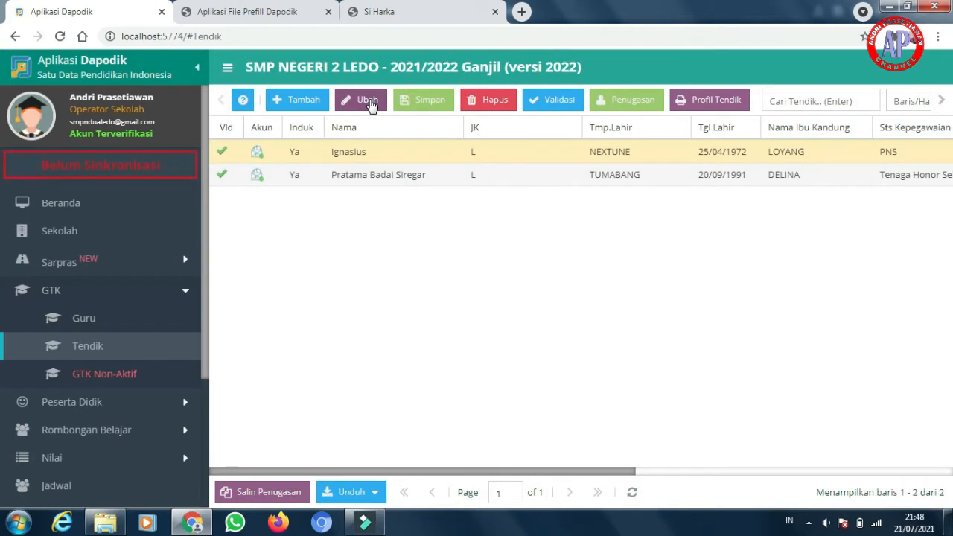
Open the first Tendik staff member's record for editing and examine its detail categories and form fields down to Kompetensi Khusus.
left_click(372, 151)
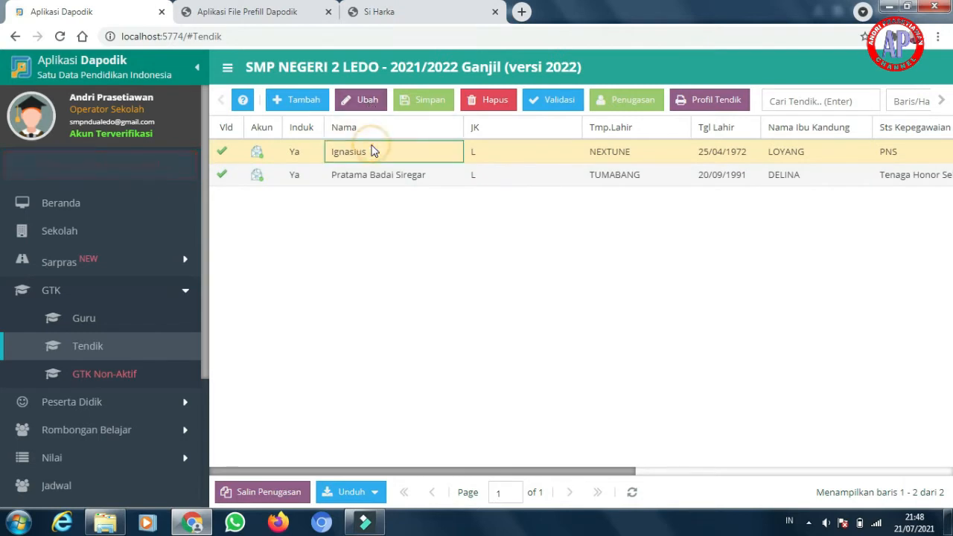
left_click(365, 103)
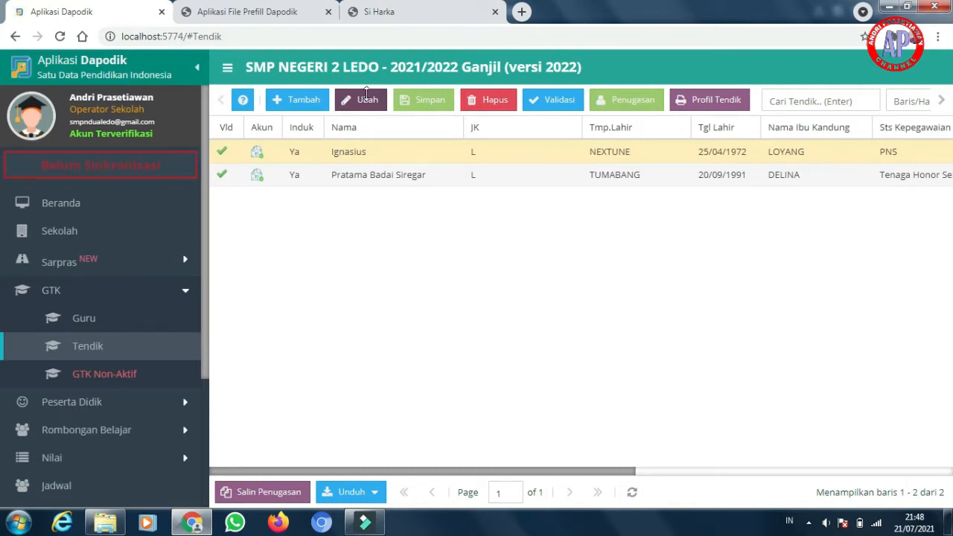
left_click(365, 97)
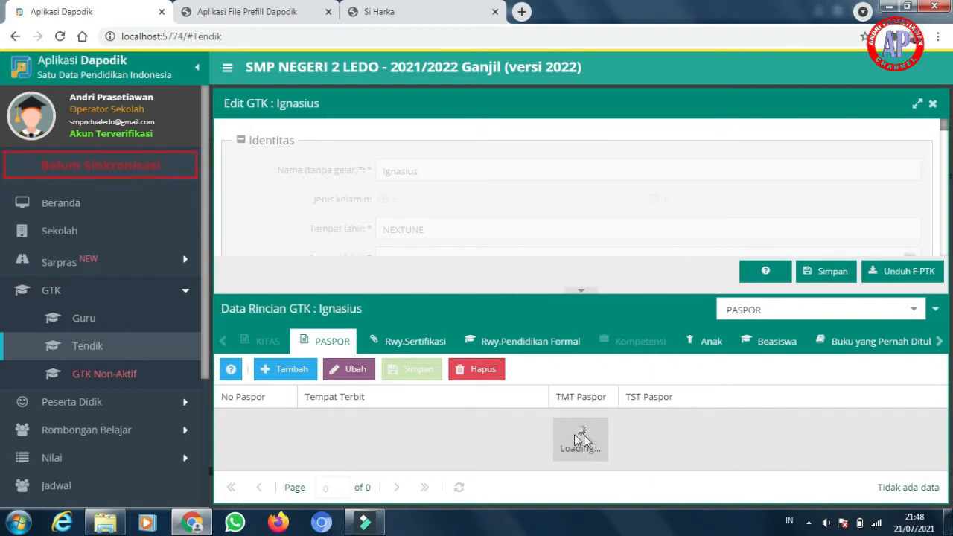
left_click(939, 343)
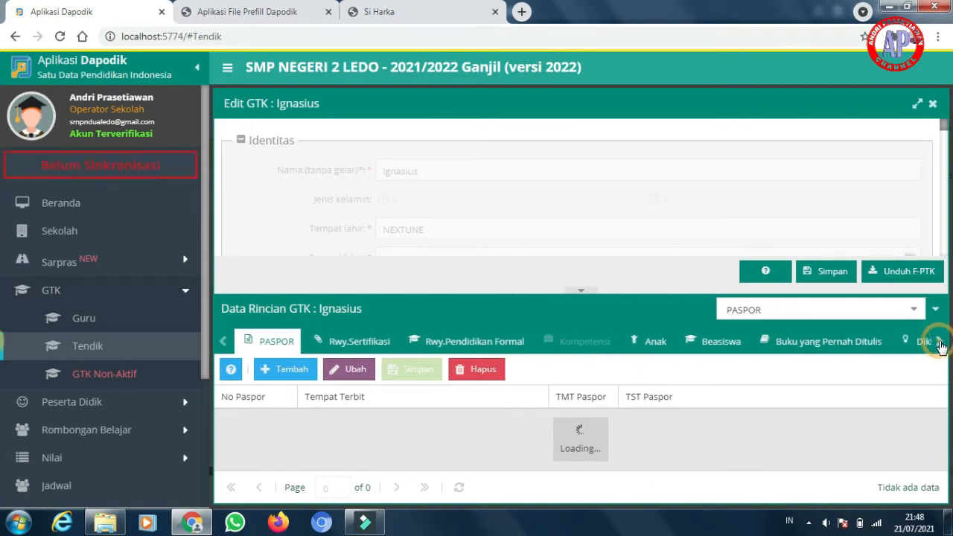
left_click(939, 343)
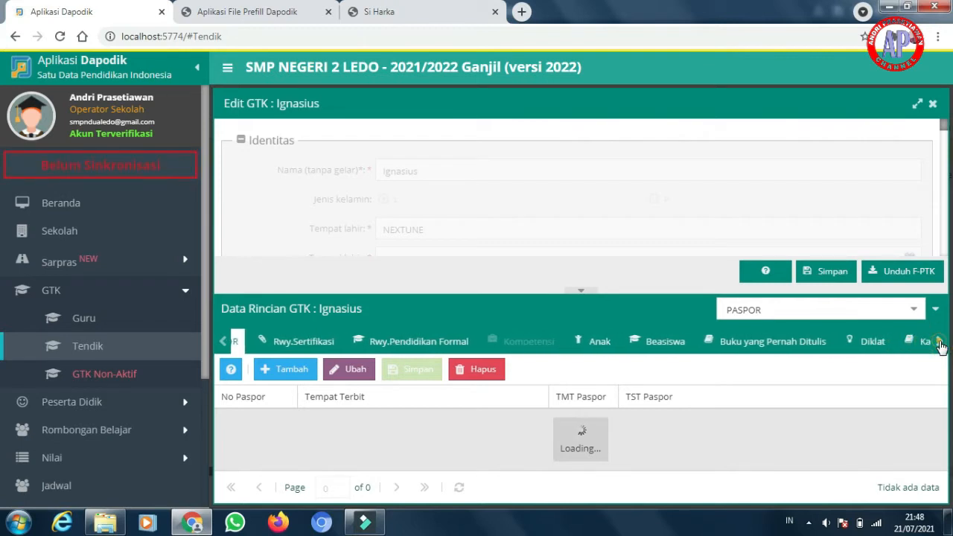
left_click(939, 343)
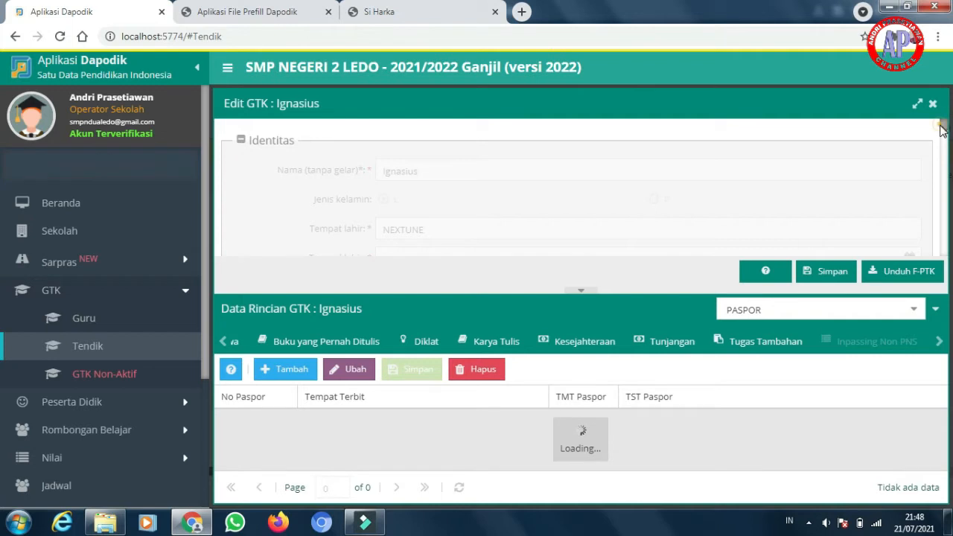
left_click_drag(940, 132, 942, 149)
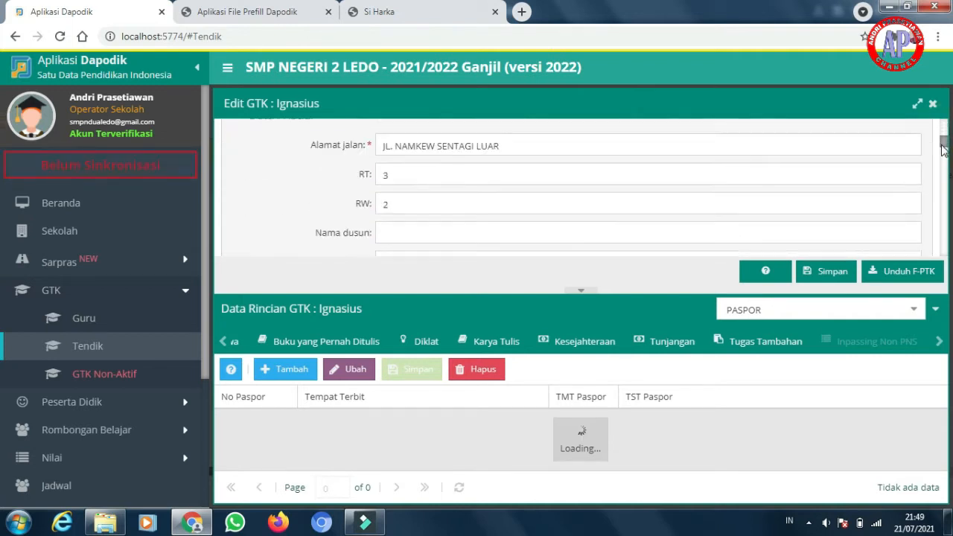
scroll(941, 148, "down", 3)
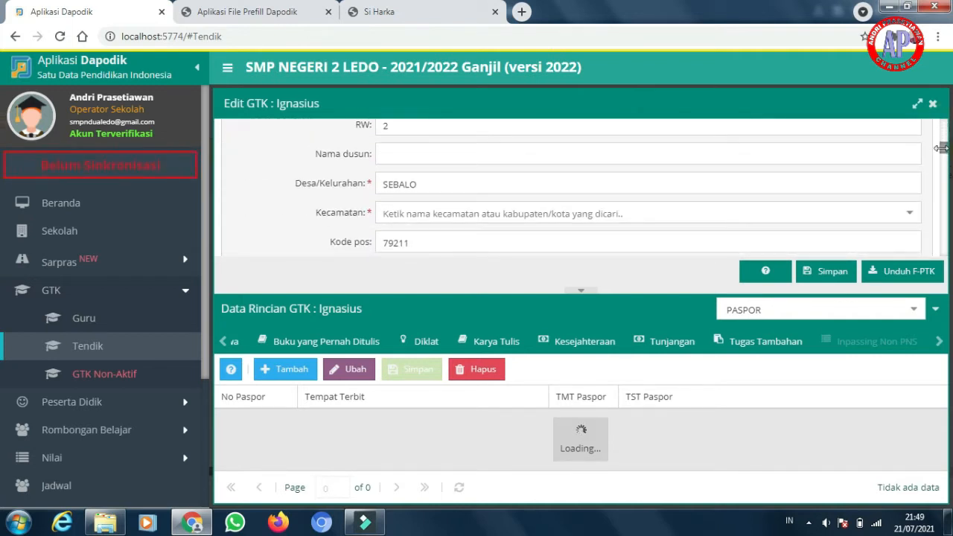
left_click_drag(942, 151, 943, 230)
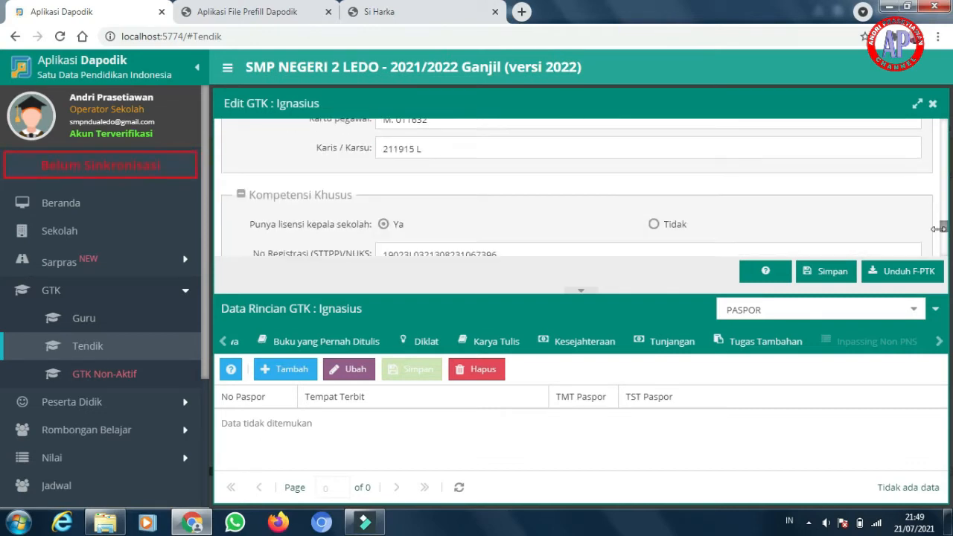
Show the staff member's Tugas Tambahan list in an enlarged detail area and open the Ruang cell of the Kepala Sekolah entry.
left_click(746, 348)
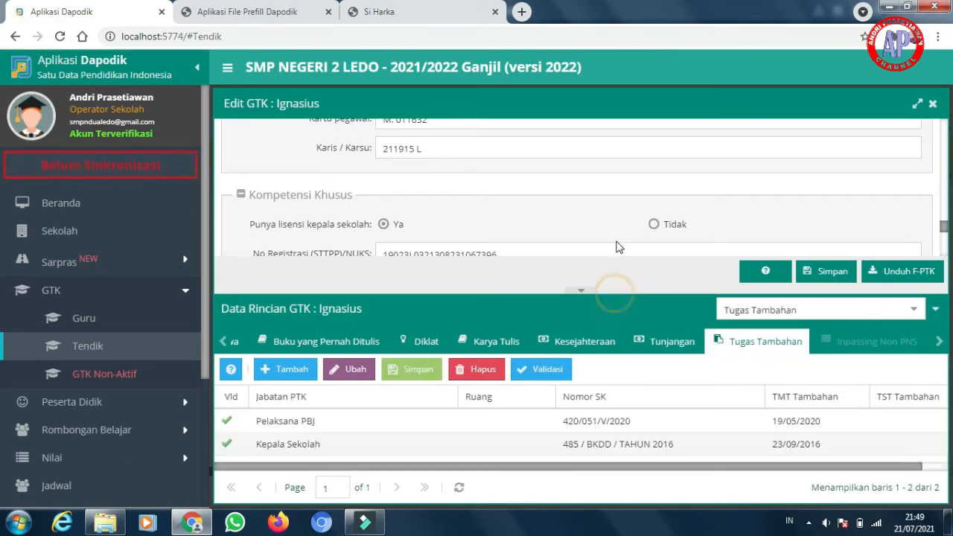
left_click_drag(616, 246, 621, 228)
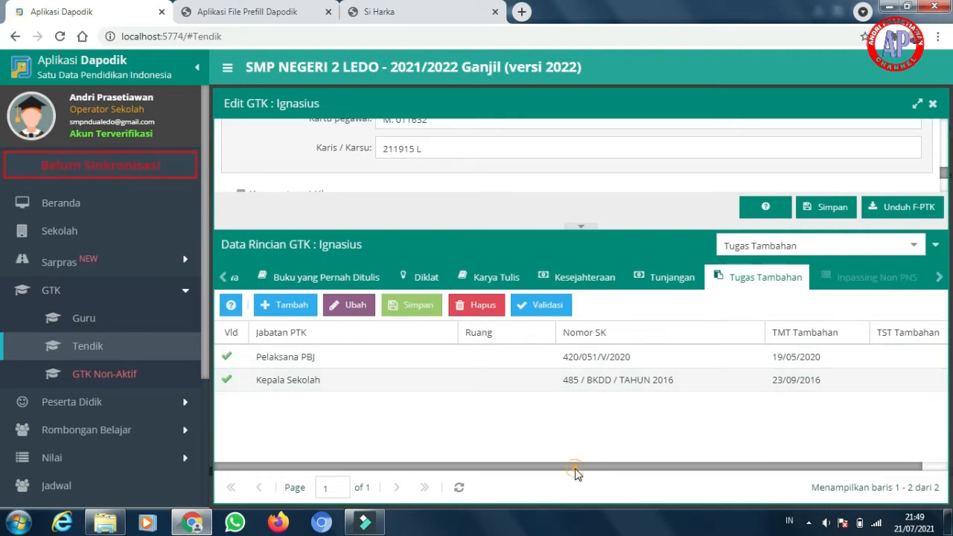
left_click_drag(576, 470, 601, 469)
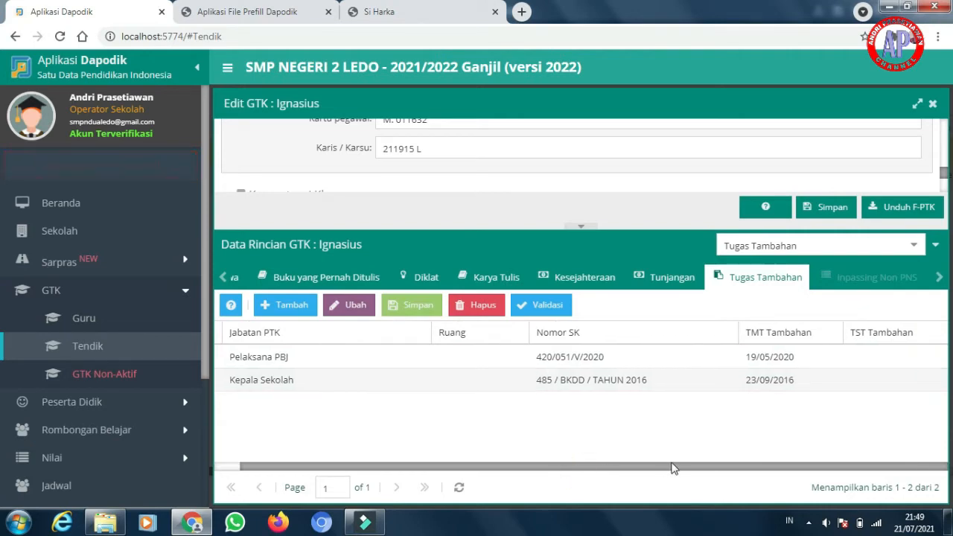
double_click(486, 384)
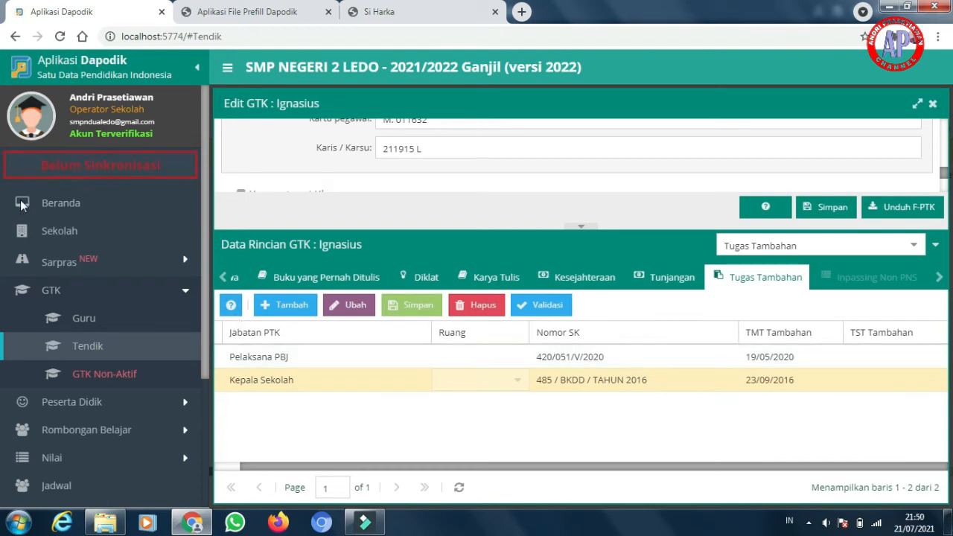
Return to the Beranda dashboard and highlight the name listed under Kepala Sekolah.
left_click(64, 205)
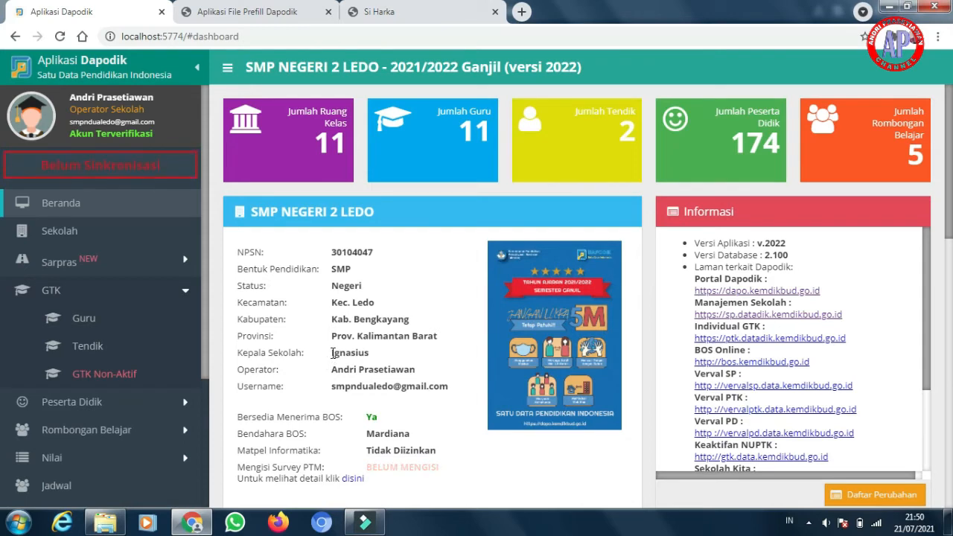
left_click_drag(363, 355, 388, 356)
double_click(370, 357)
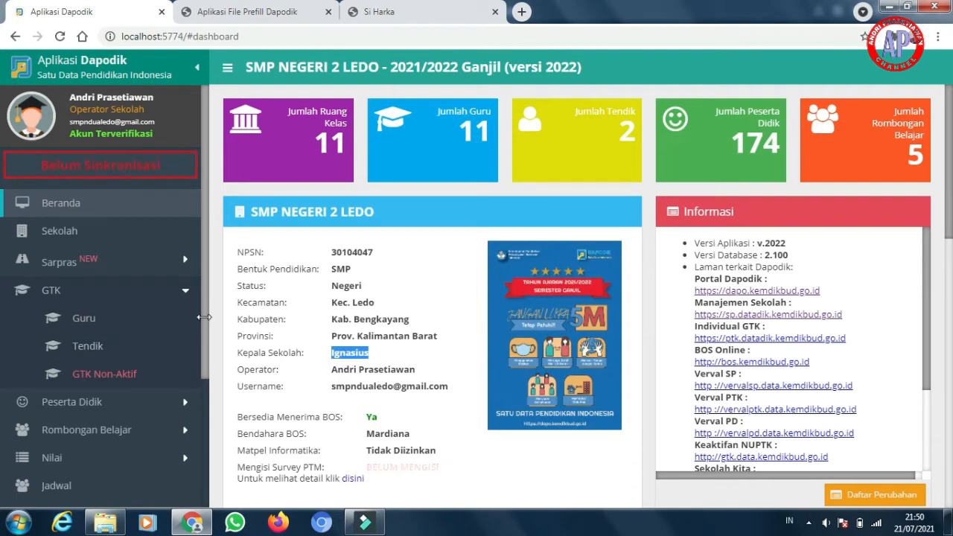
Open the Sekolah data and review its Data Periodik (2021/2022 Ganjil) fields.
left_click(94, 234)
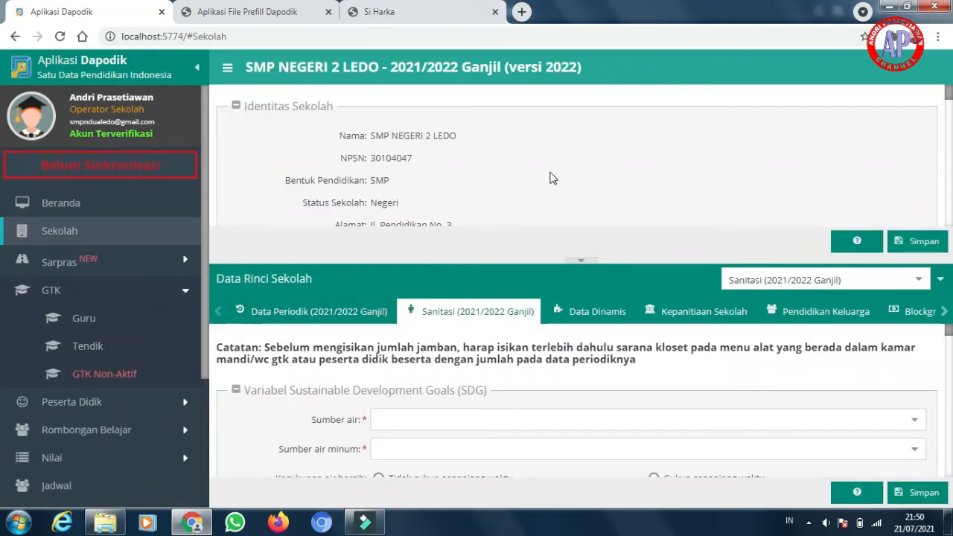
left_click(330, 313)
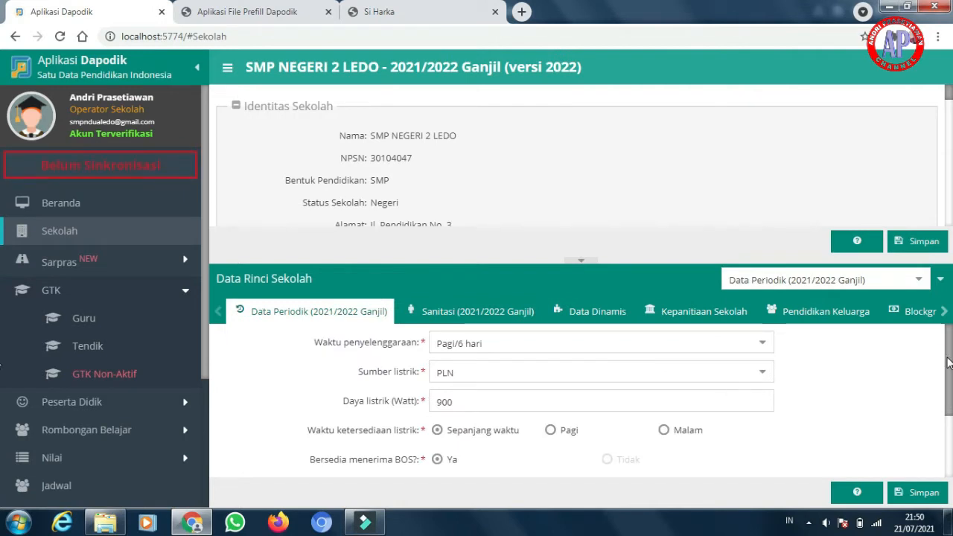
scroll(948, 363, "down", 3)
scroll(534, 340, "up", 3)
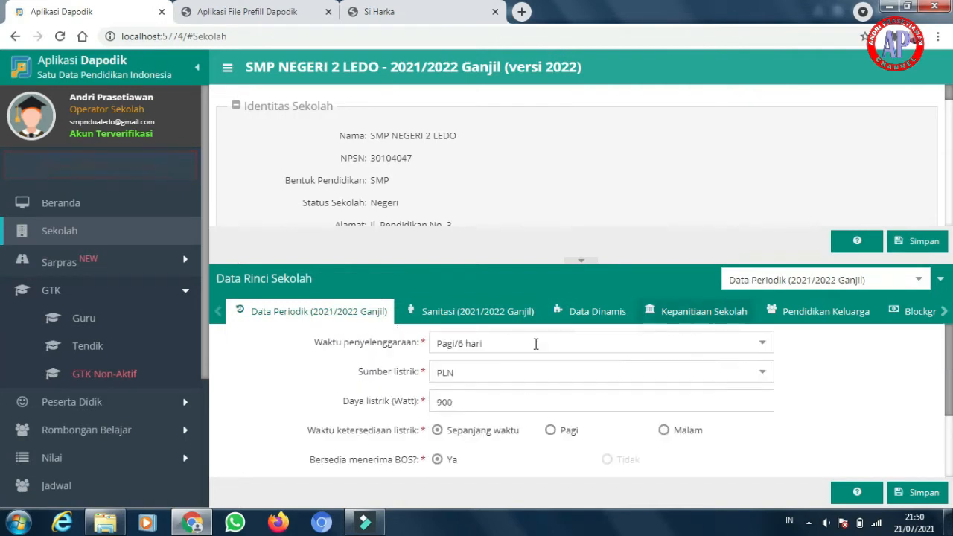
Open the school's Sanitasi (2021/2022 Ganjil) data and review its fields from water sources through toilet counts to the KIE section.
left_click(462, 315)
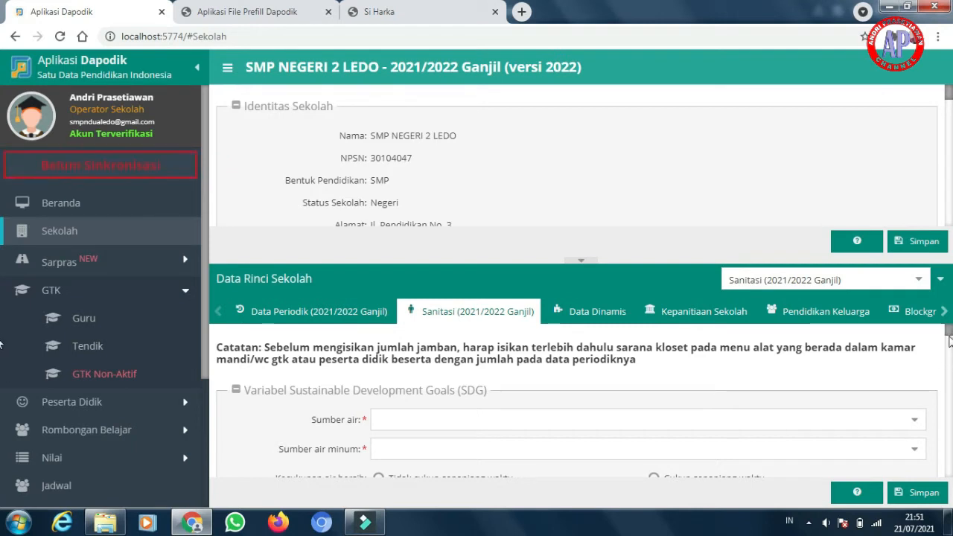
left_click_drag(949, 331, 948, 382)
scroll(573, 402, "down", 5)
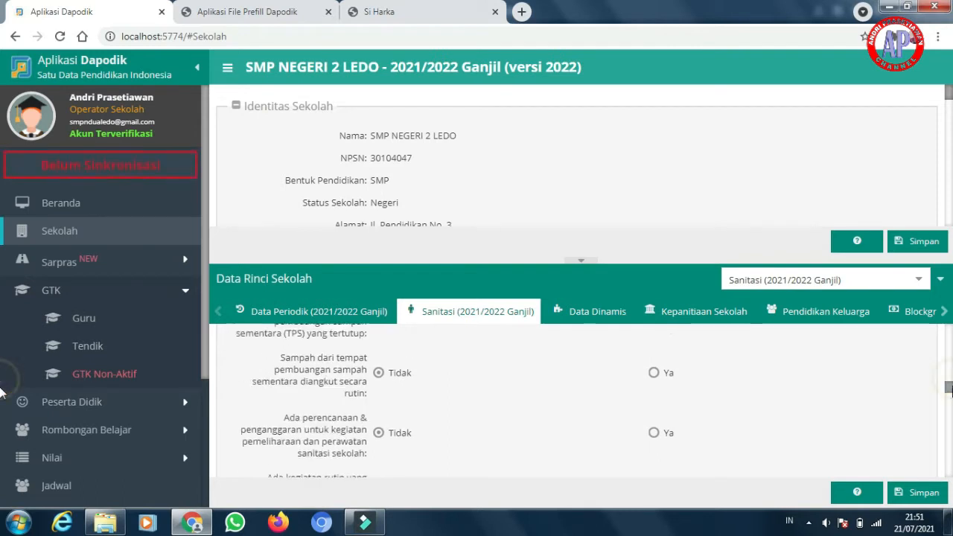
scroll(1, 403, "down", 3)
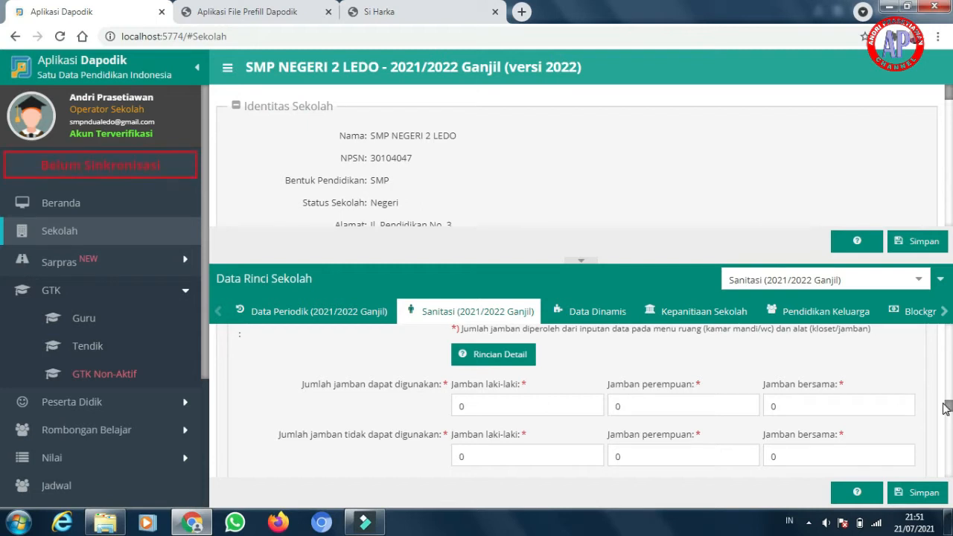
scroll(948, 414, "down", 3)
scroll(1, 422, "down", 2)
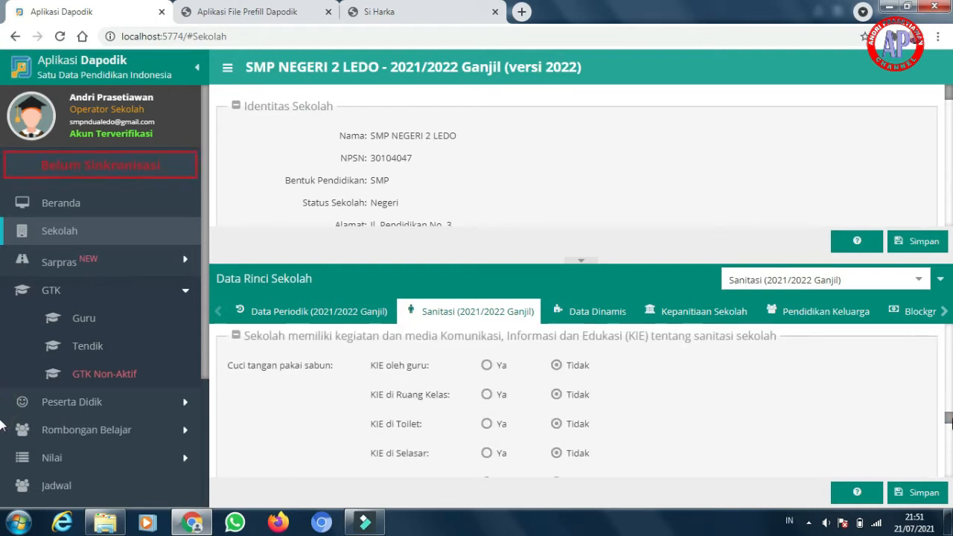
scroll(1, 421, "up", 5)
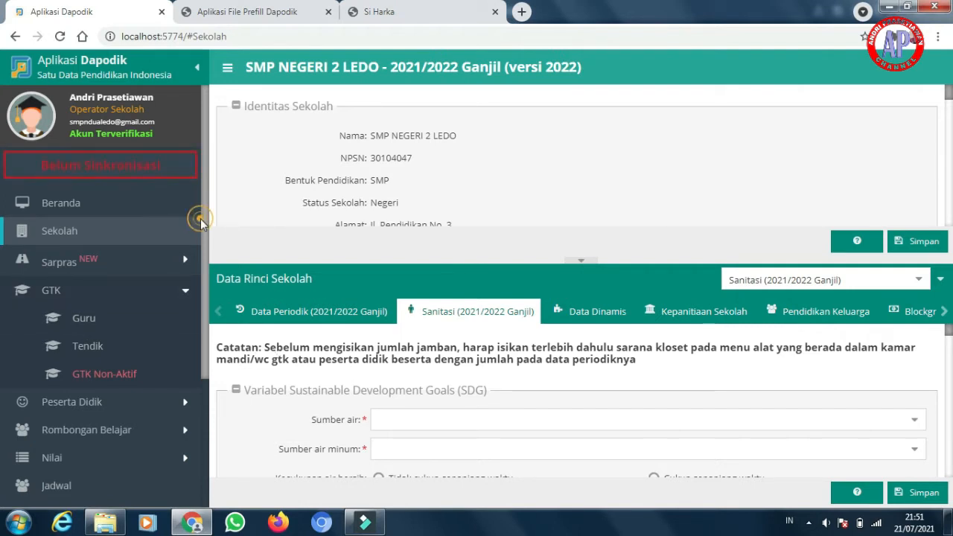
Open the Alat, Angkutan & Buku data under Sarpras.
left_click_drag(201, 239, 200, 299)
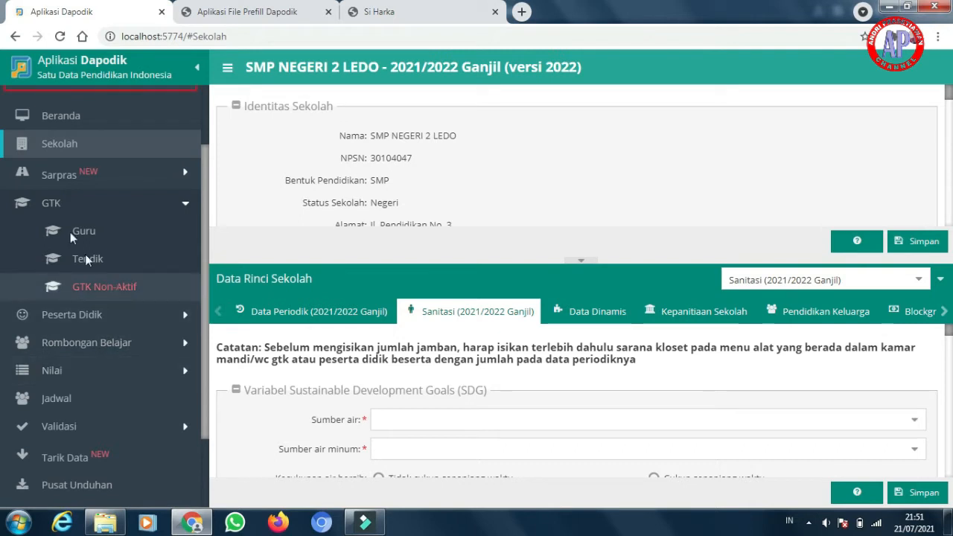
left_click(77, 184)
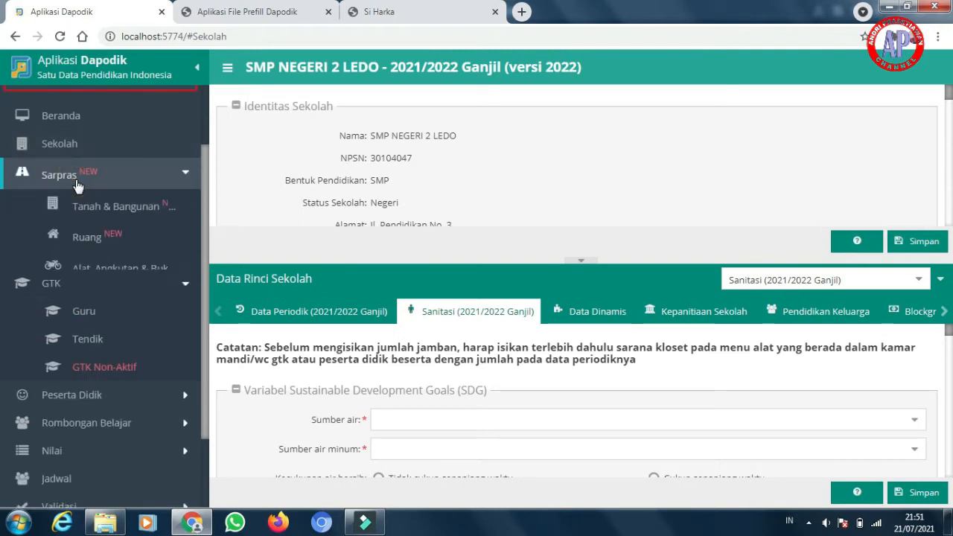
left_click(95, 273)
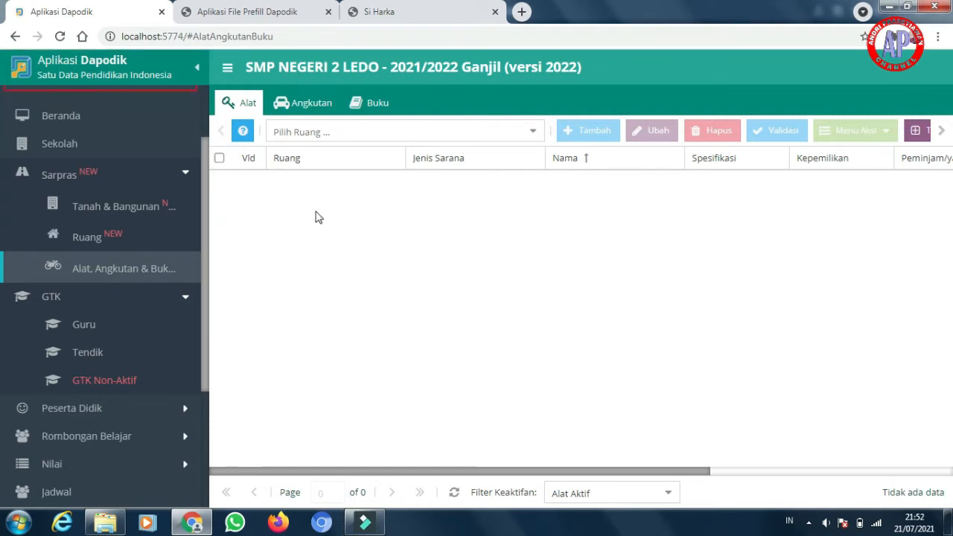
List the tools in the Kamar Mandi/WC Siswa Laki-laki - Ruang Toilet room, expand its group and check the quantity columns.
left_click(533, 132)
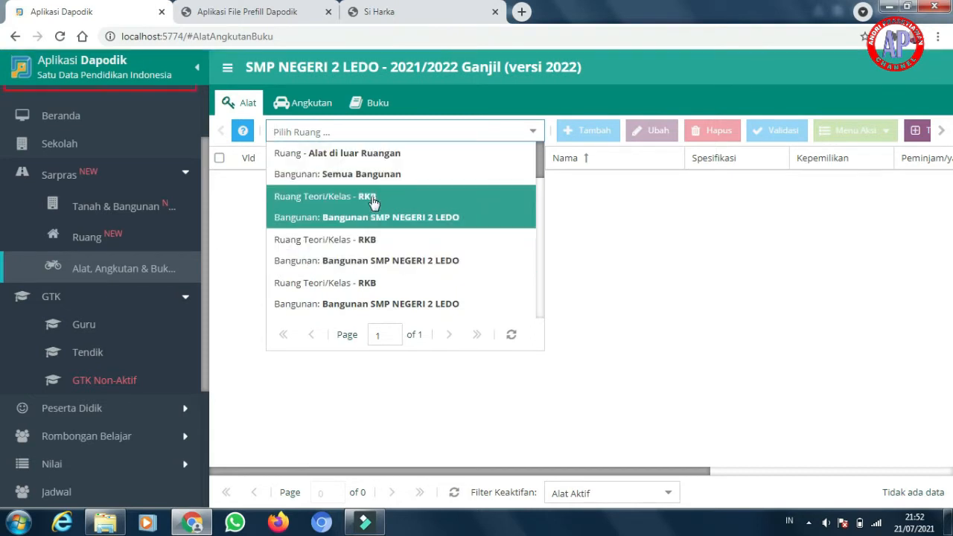
scroll(375, 221, "down", 3)
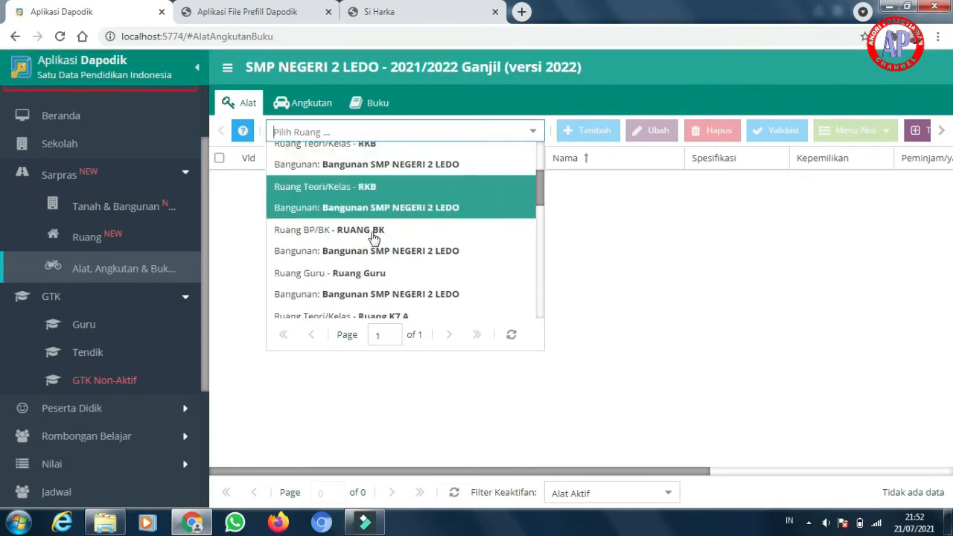
scroll(375, 255, "down", 6)
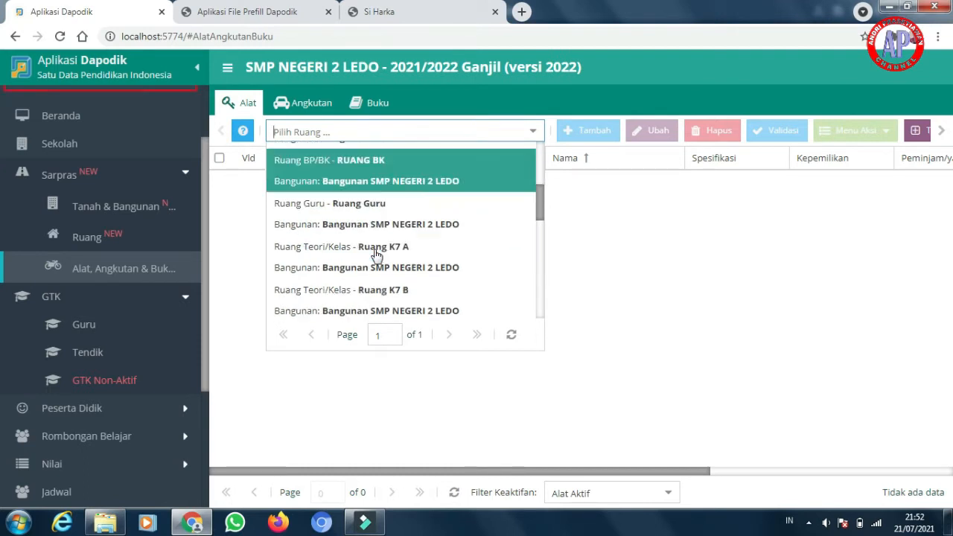
scroll(393, 246, "down", 1)
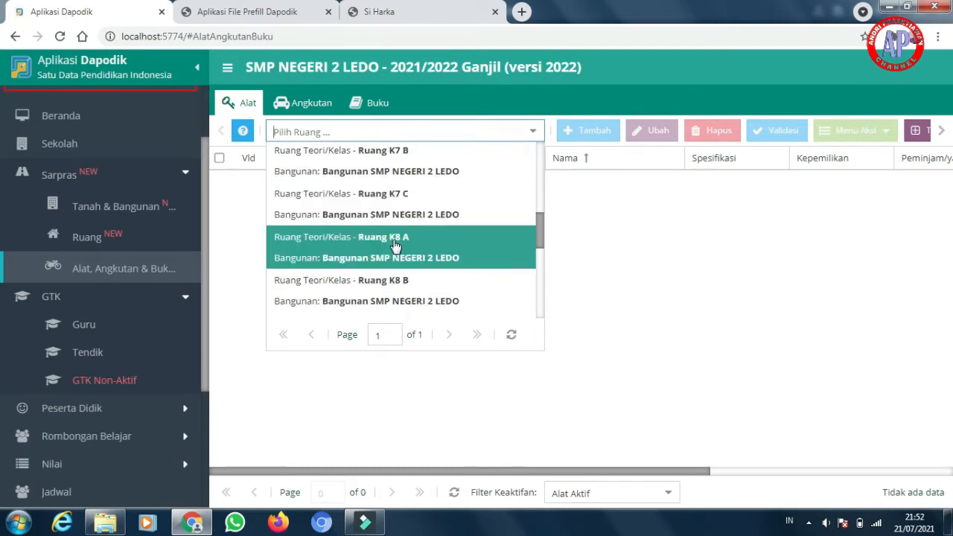
scroll(394, 245, "down", 3)
scroll(394, 246, "down", 6)
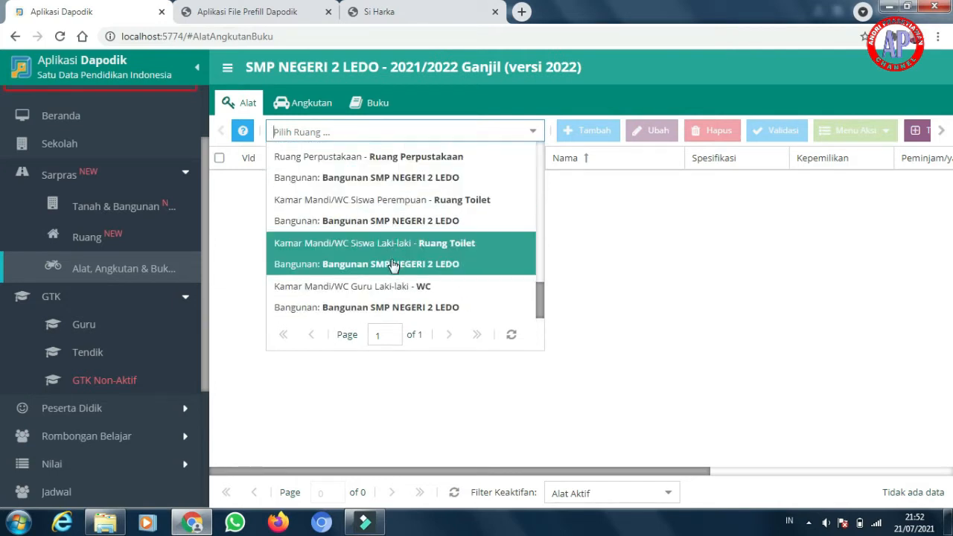
left_click(434, 258)
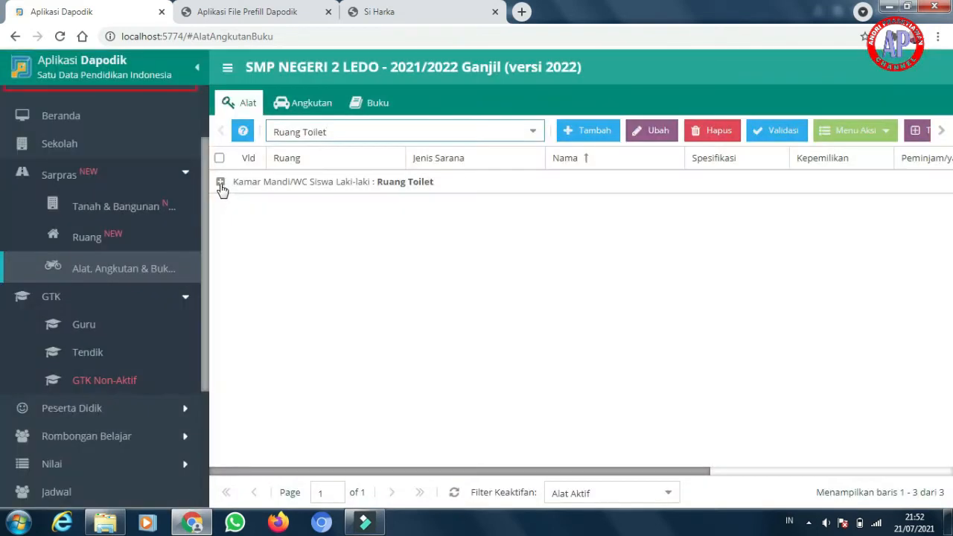
left_click(221, 182)
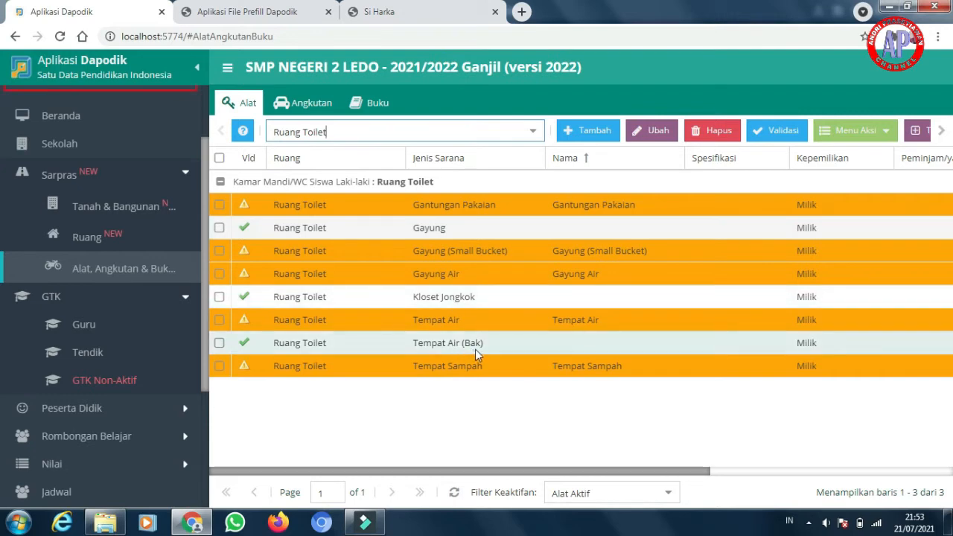
left_click_drag(542, 477, 831, 468)
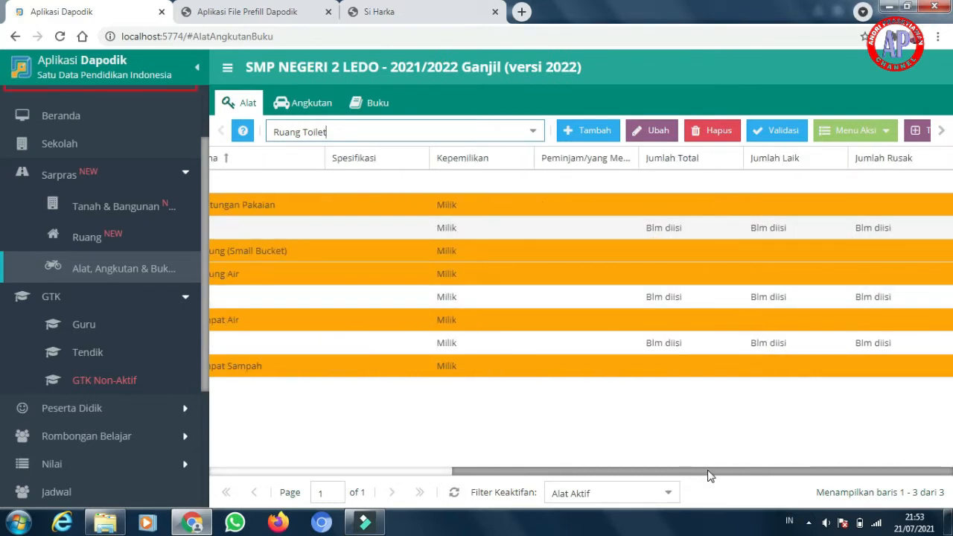
left_click_drag(708, 472, 524, 480)
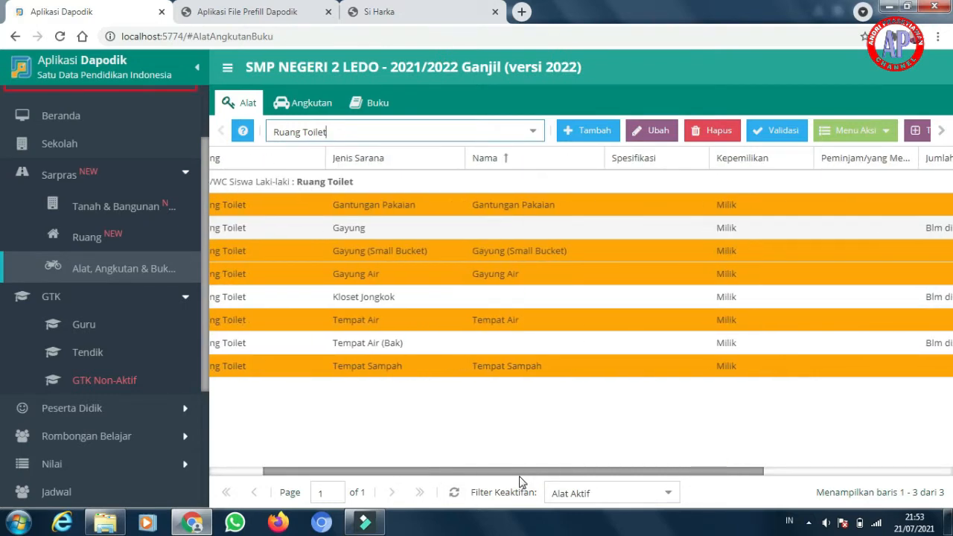
Edit the Gayung tool record in Ruang Toilet, setting Nama to Gayang and Spesifikasi to Baik, and save it.
left_click(355, 227)
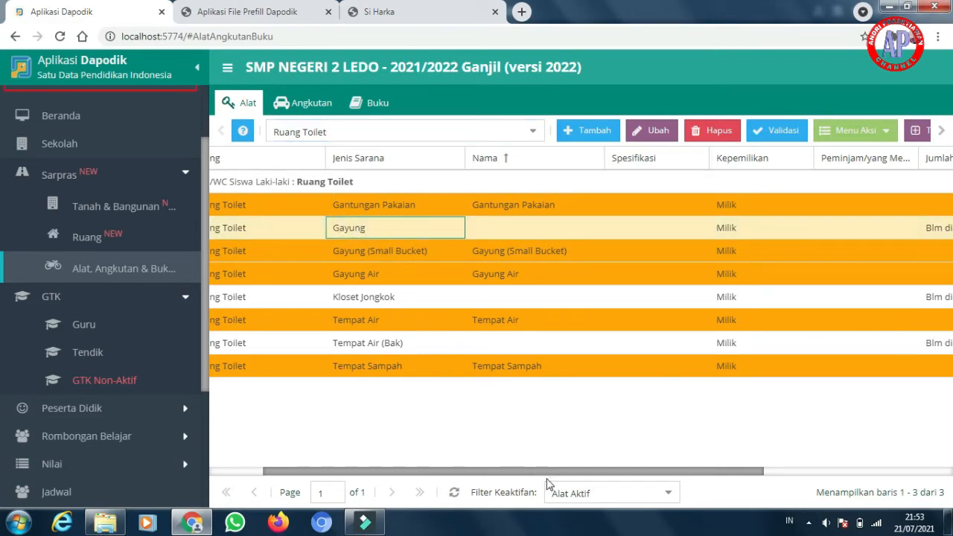
left_click_drag(468, 472, 415, 474)
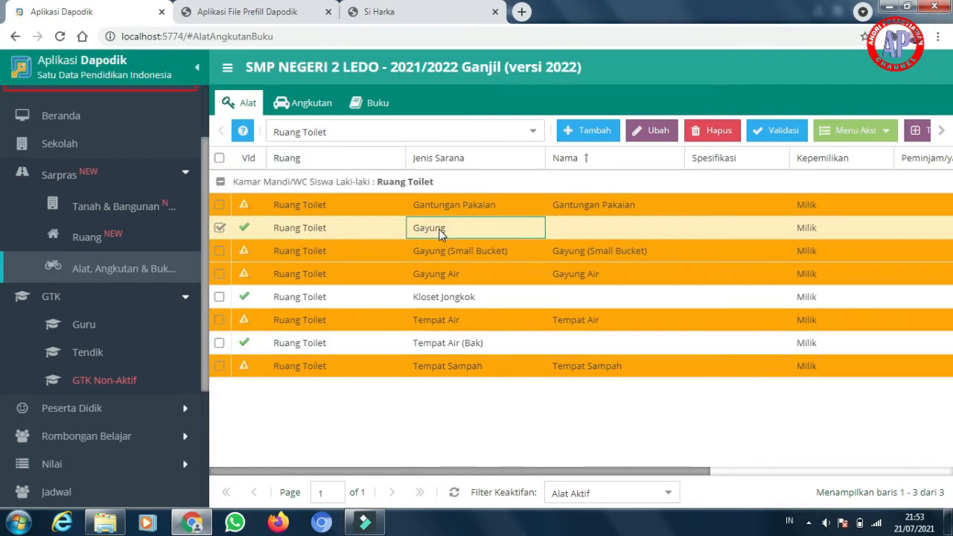
left_click(654, 136)
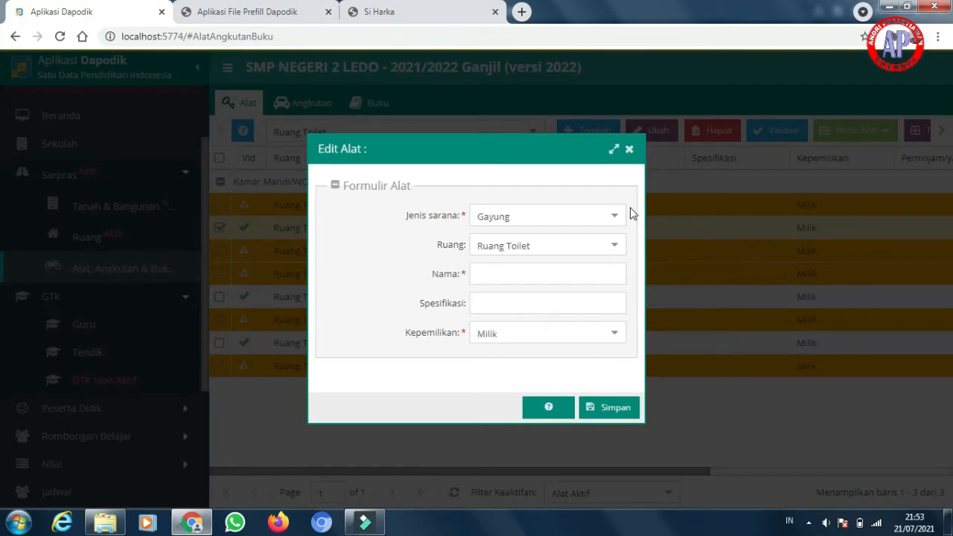
left_click(527, 276)
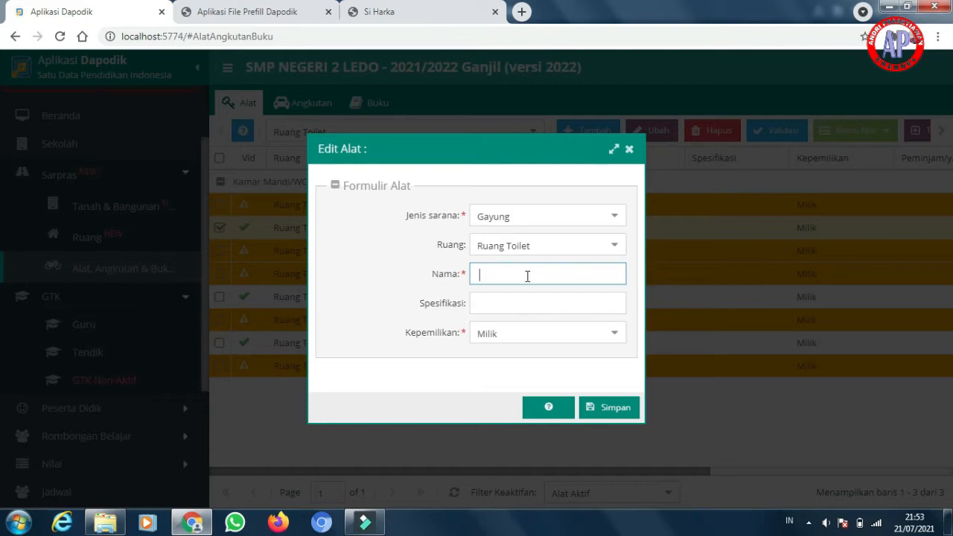
type("ayang")
left_click(539, 302)
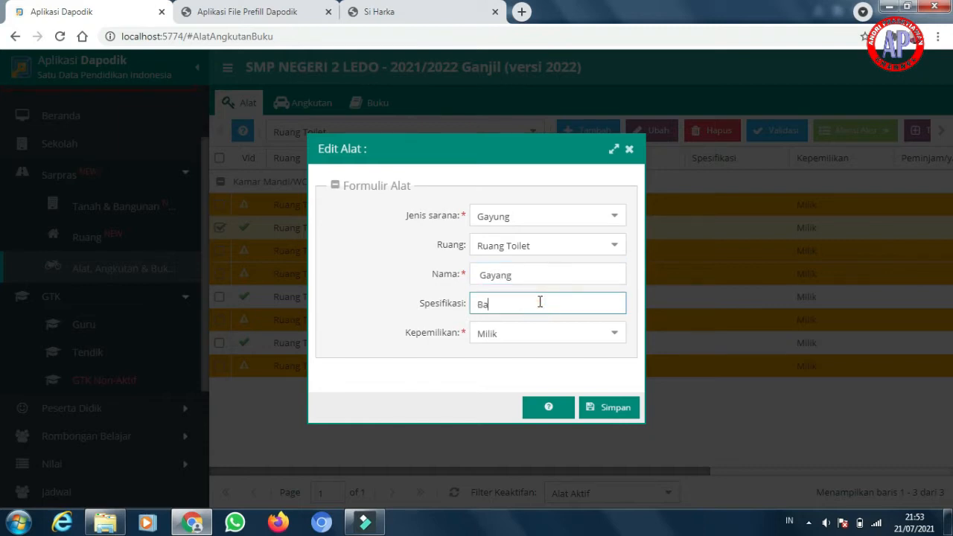
left_click(617, 332)
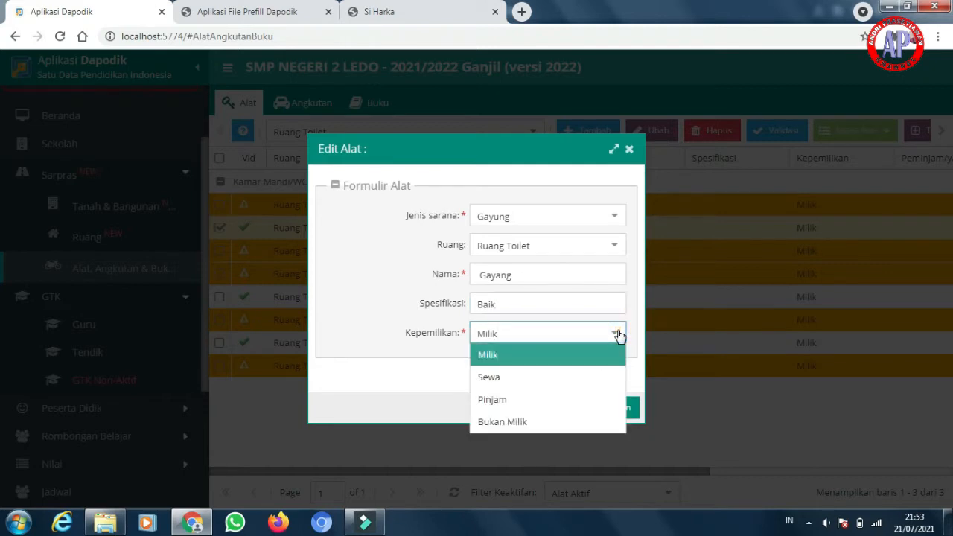
left_click(618, 335)
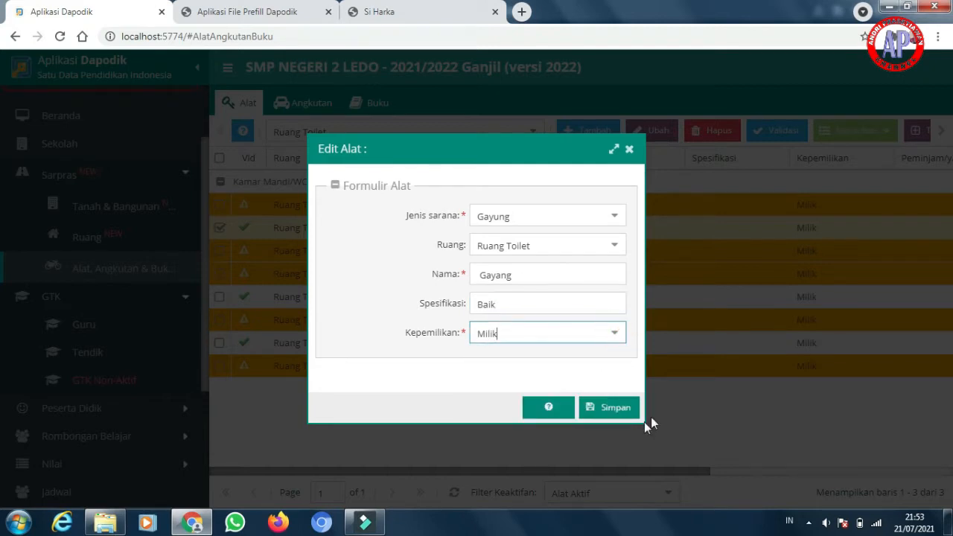
left_click(615, 412)
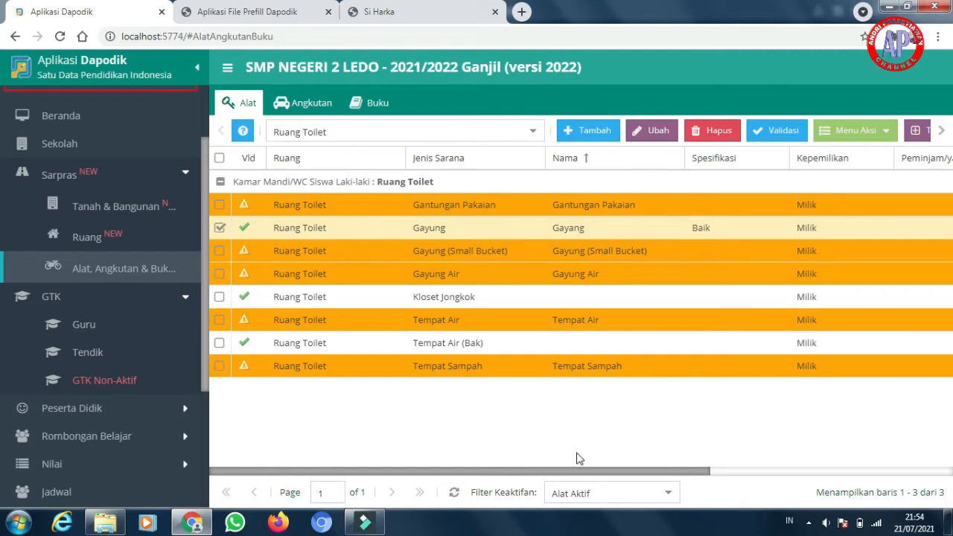
Set the Gayung record's Periodik (2021/2022) data to Jumlah total 2 and Jumlah laik 2, save it, and check the quantity columns.
left_click_drag(575, 471, 854, 485)
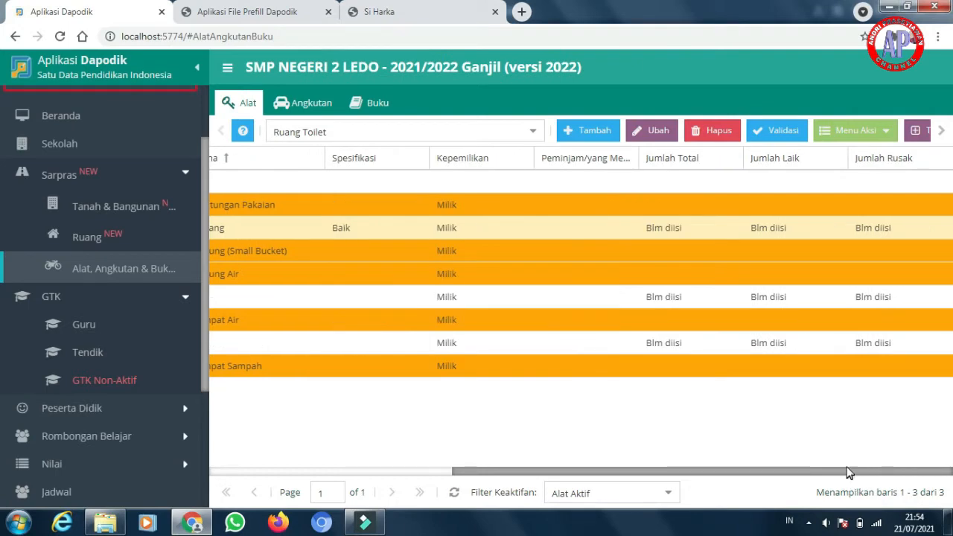
left_click_drag(667, 476, 367, 482)
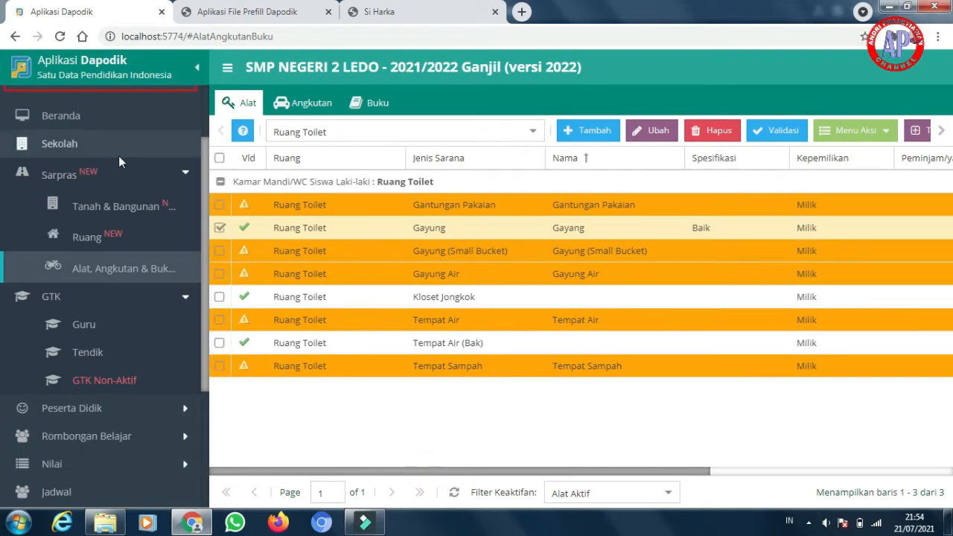
left_click(536, 232)
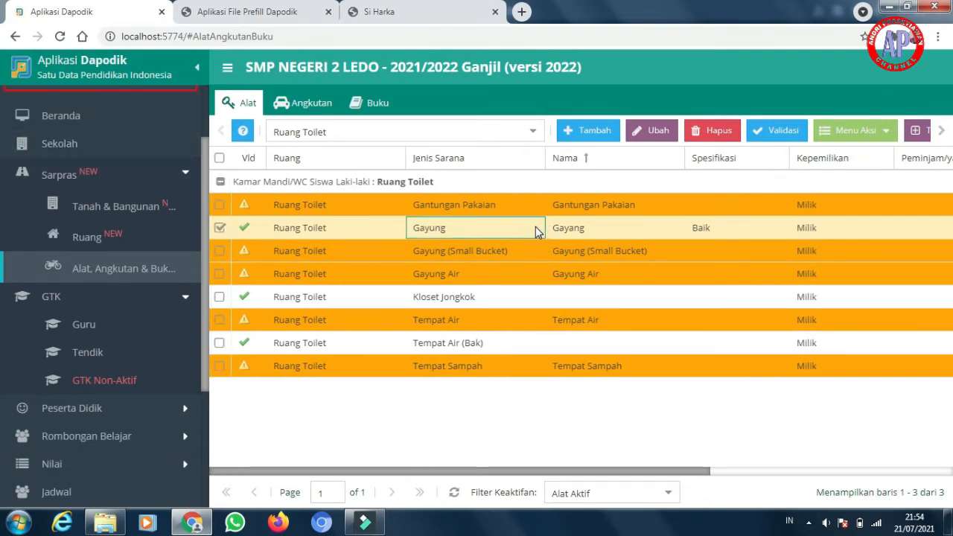
left_click(879, 132)
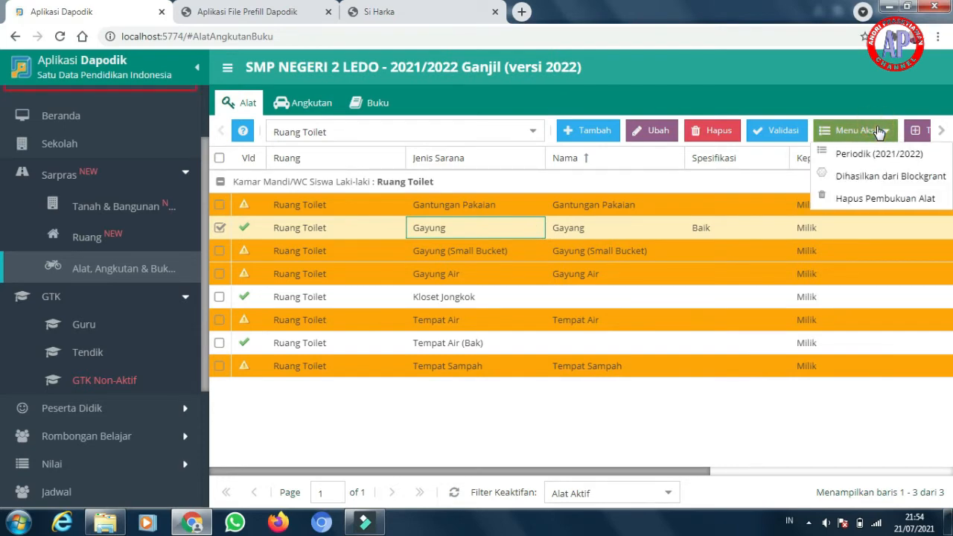
left_click(878, 155)
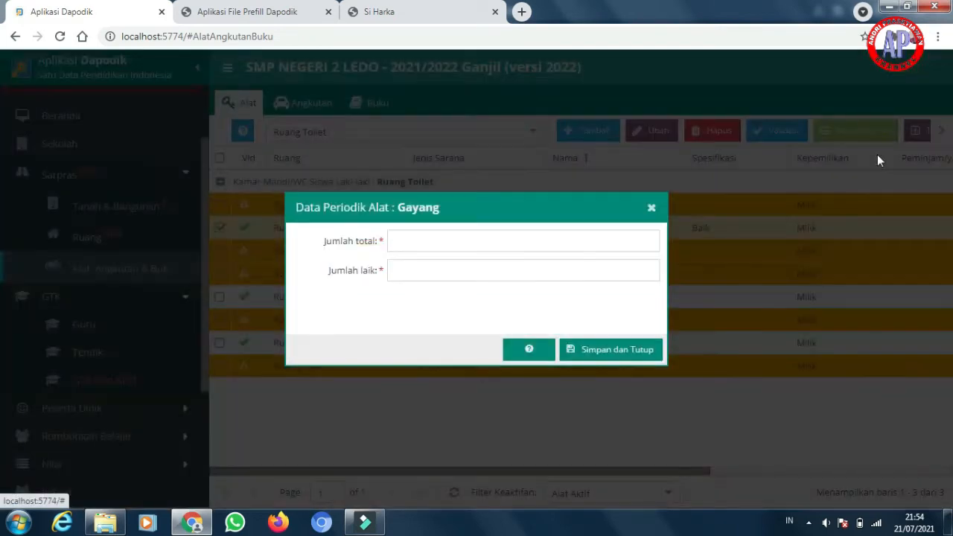
left_click(500, 238)
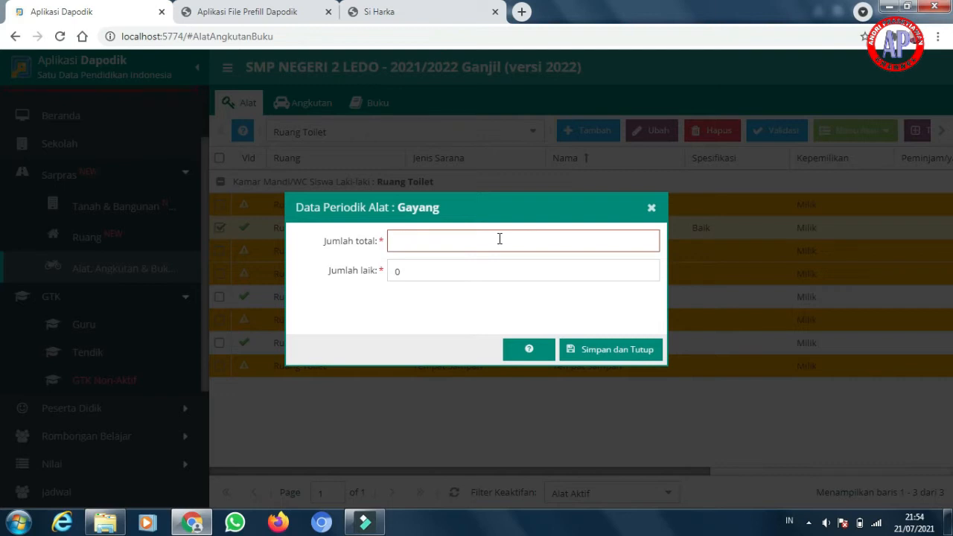
type("2")
left_click(428, 269)
type("2")
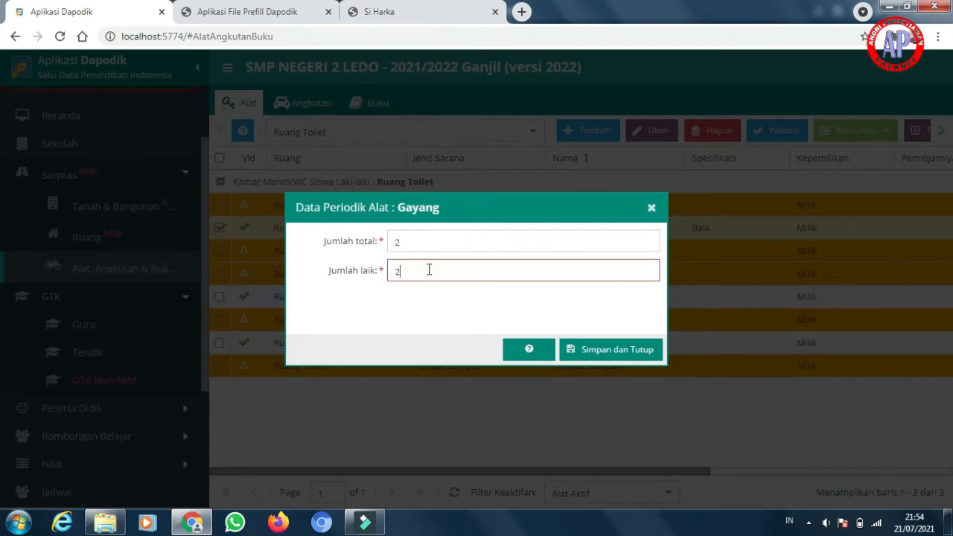
left_click(620, 354)
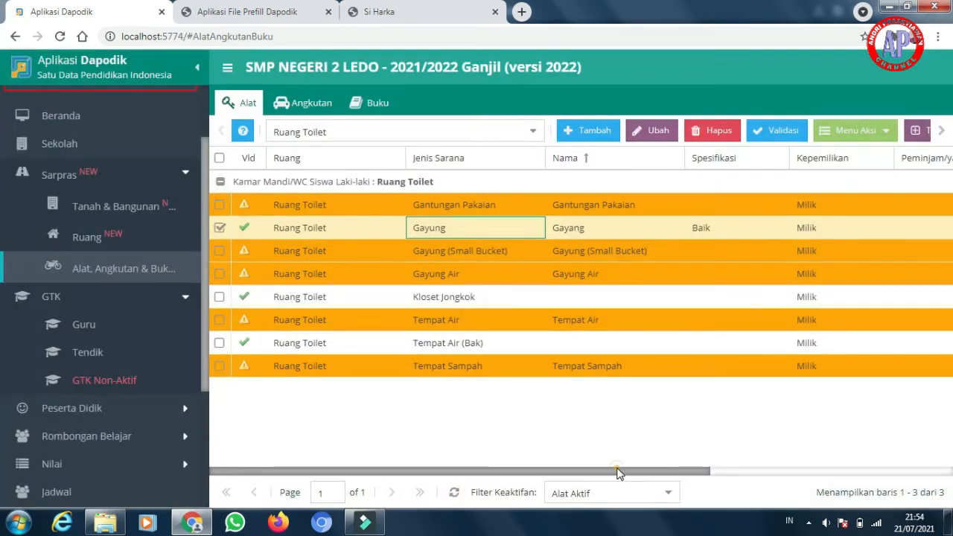
left_click_drag(616, 471, 871, 462)
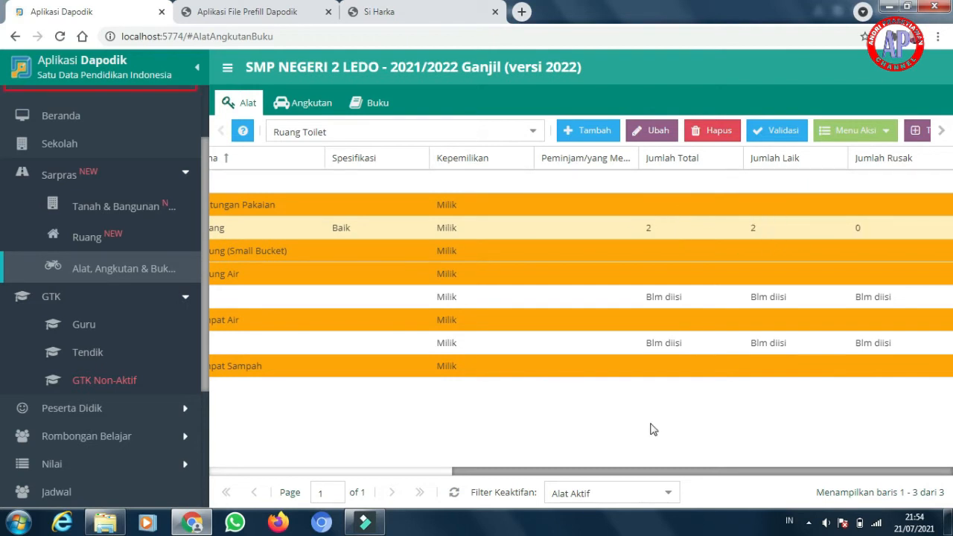
left_click_drag(667, 474, 422, 473)
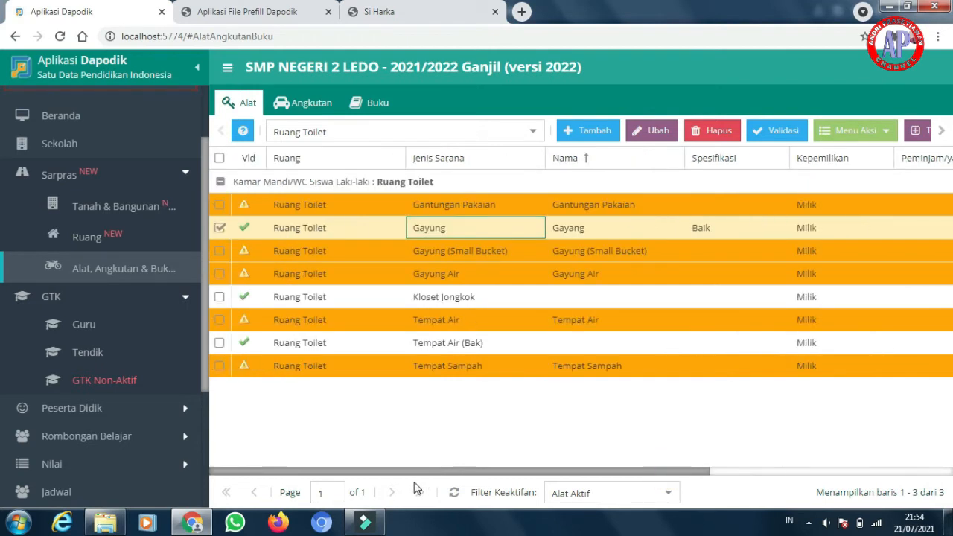
Edit the Kloset Jongkok tool record in Ruang Toilet, setting Nama to Kloset and Spesifikasi to Baik, and save it.
left_click(322, 296)
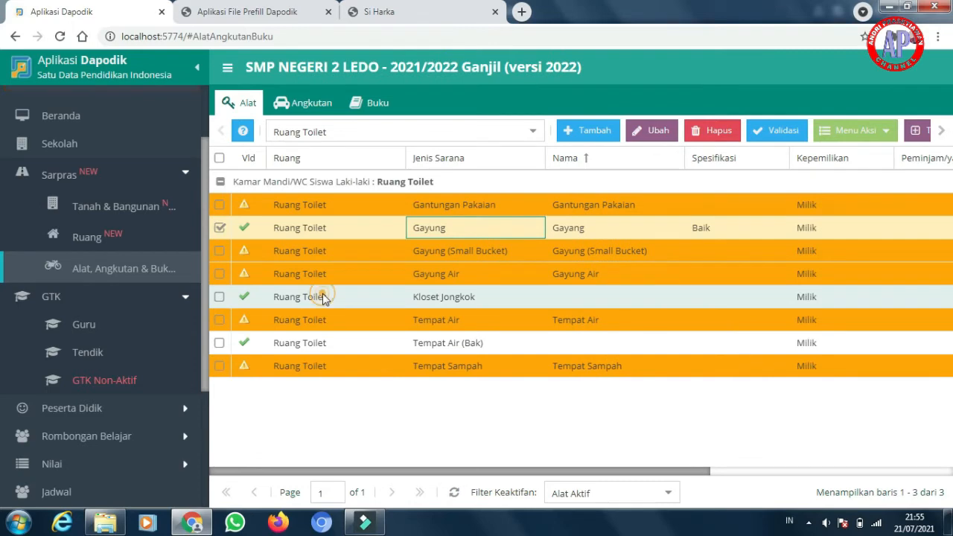
left_click(652, 134)
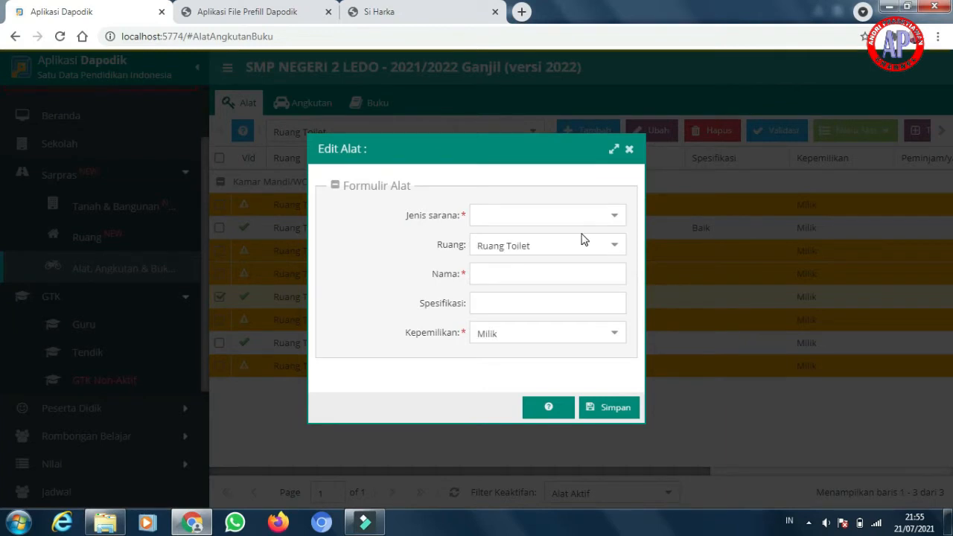
left_click(532, 270)
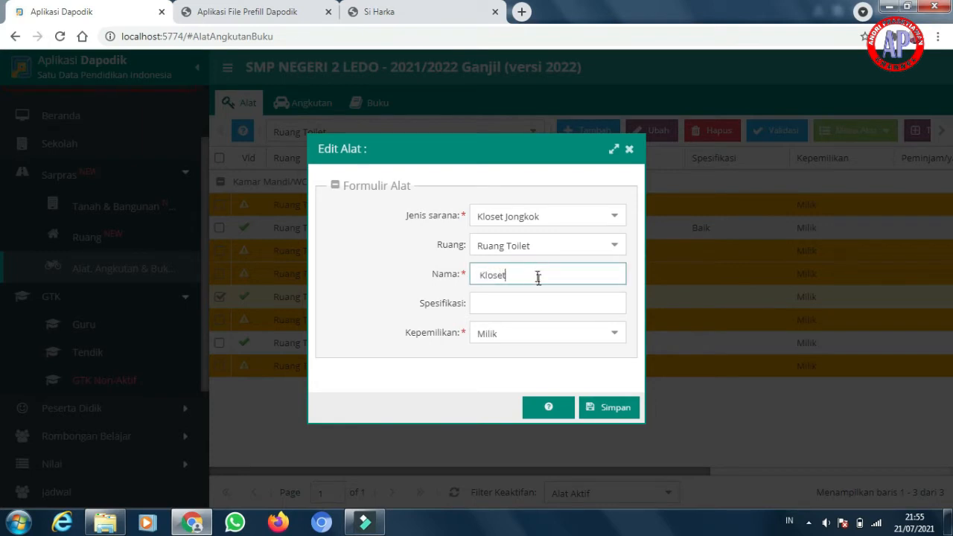
left_click(526, 308)
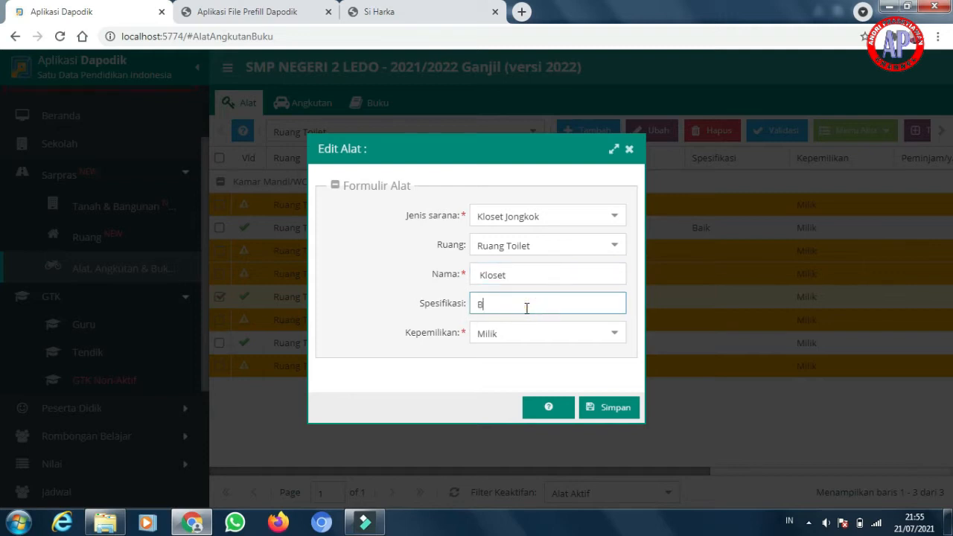
left_click(602, 404)
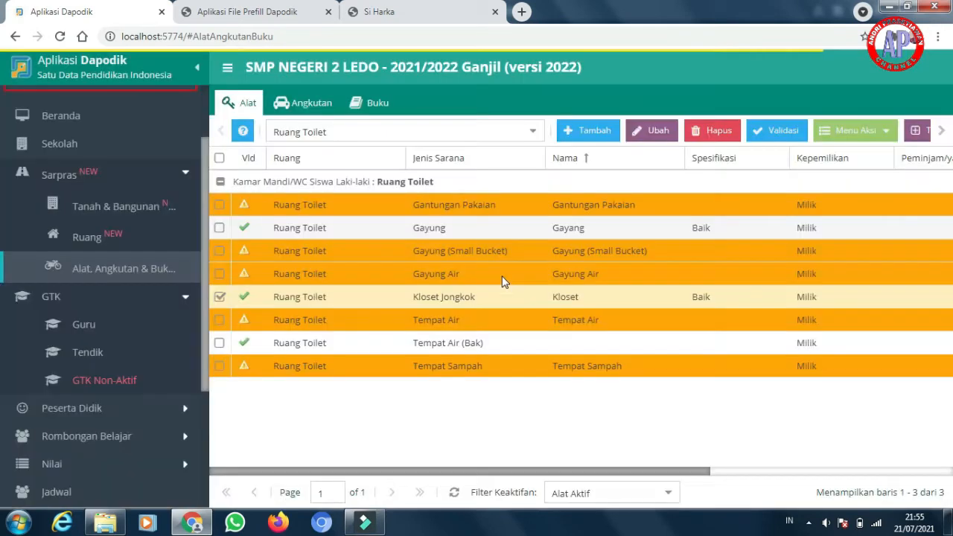
Set the Kloset record's Periodik (2021/2022) data to Jumlah total 1 and Jumlah laik 1, and save it.
left_click(884, 132)
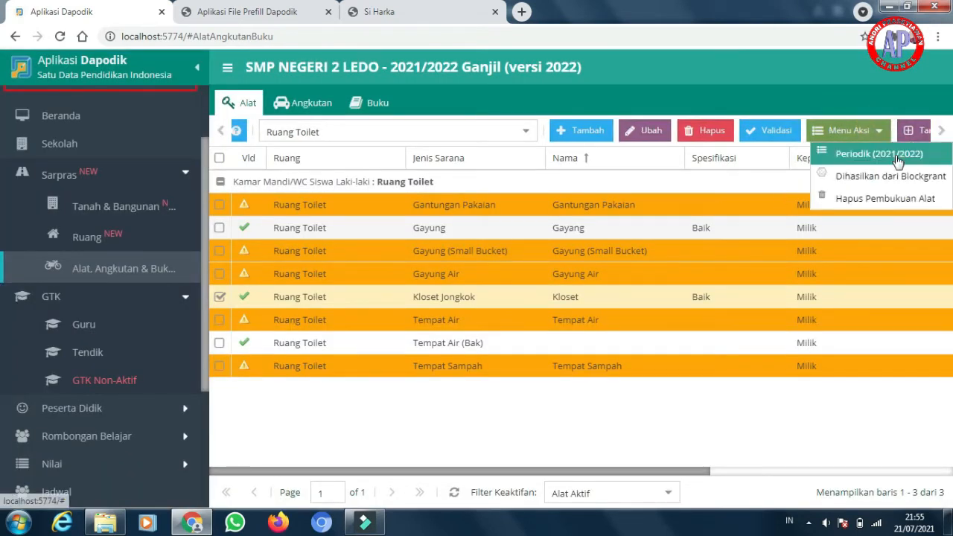
left_click(897, 157)
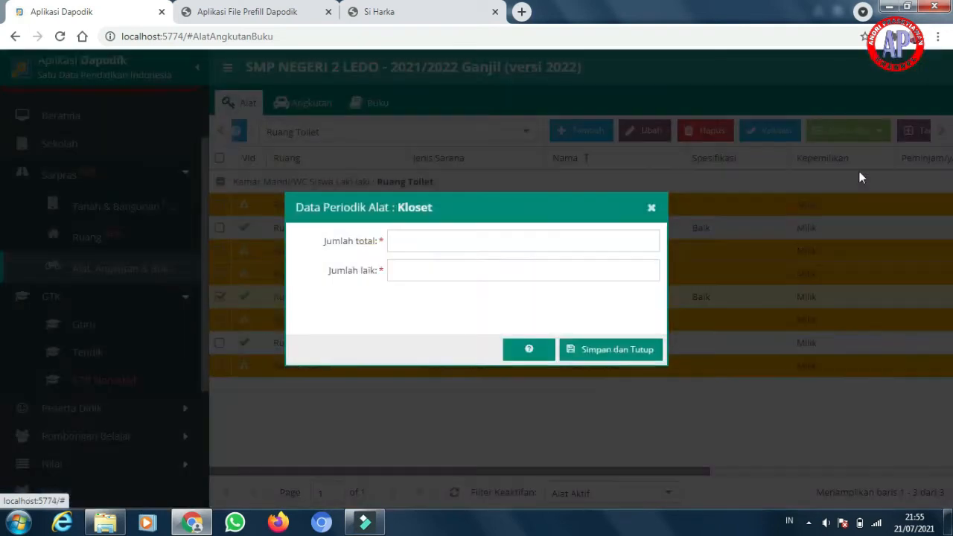
left_click(430, 238)
left_click(424, 275)
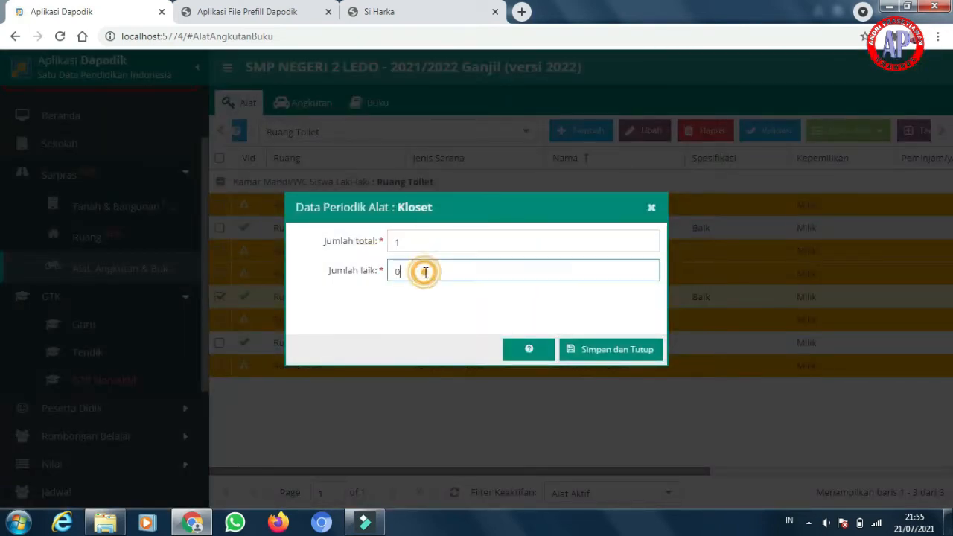
key("BackSpace")
type("1")
left_click(629, 348)
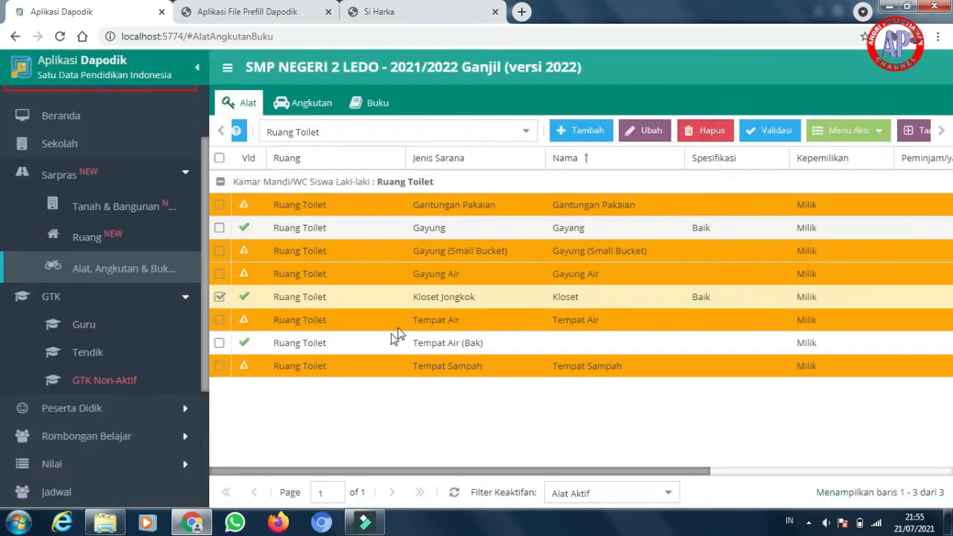
Edit the Tempat Air (Bak) tool record in Ruang Toilet, setting Nama to Bak and Spesifikasi to Baik, and save it.
left_click(370, 344)
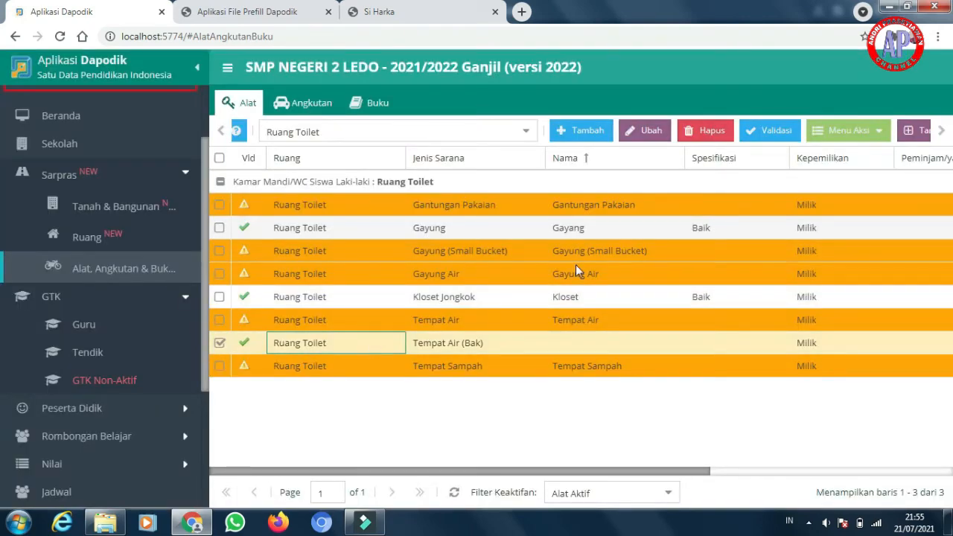
left_click(651, 132)
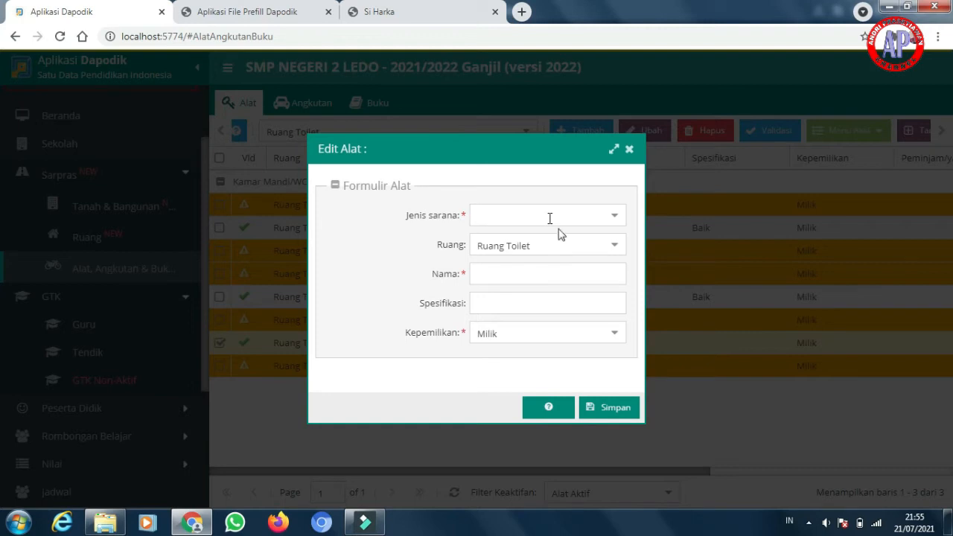
left_click(538, 280)
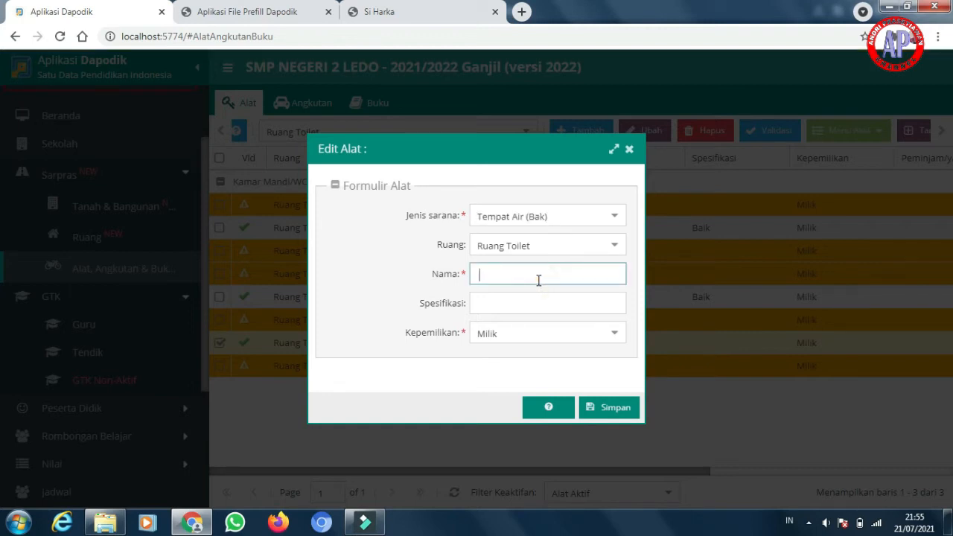
left_click(532, 300)
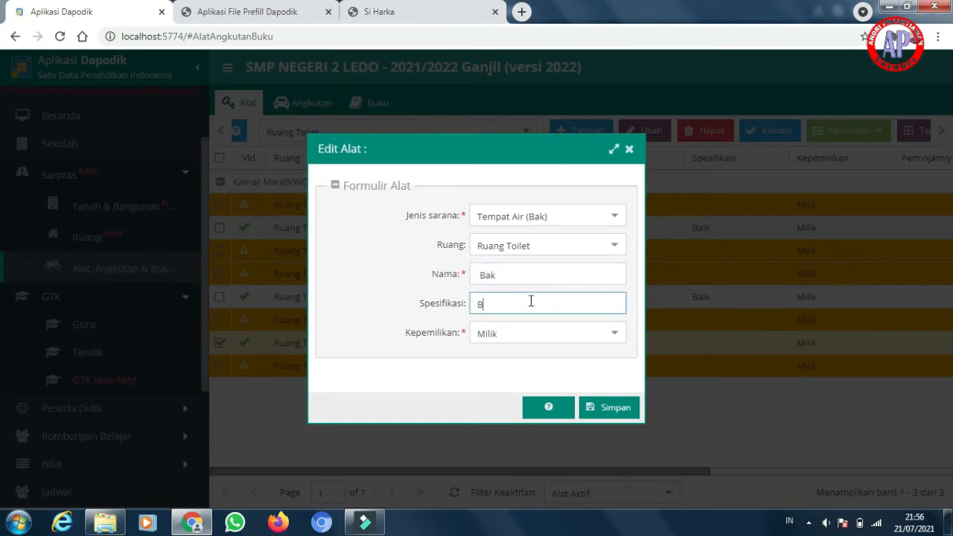
left_click(592, 406)
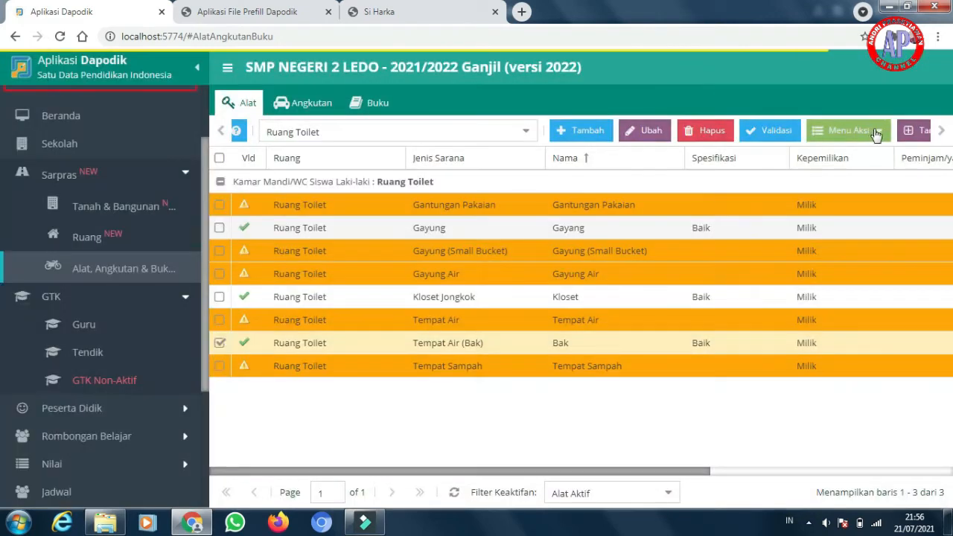
Fill in the Bak record's Periodik (2021/2022) data with Jumlah total 1 and a new Jumlah laik, and save it.
left_click(876, 132)
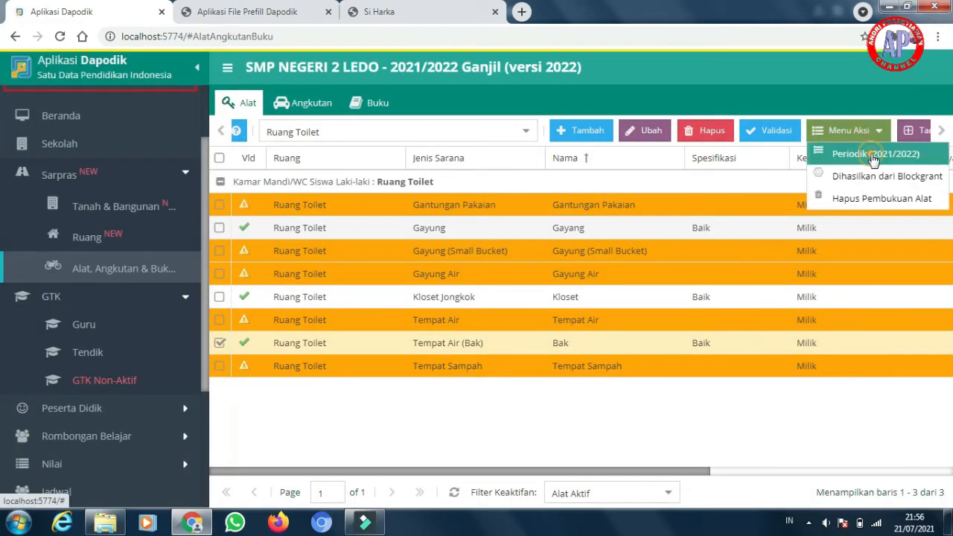
left_click(873, 157)
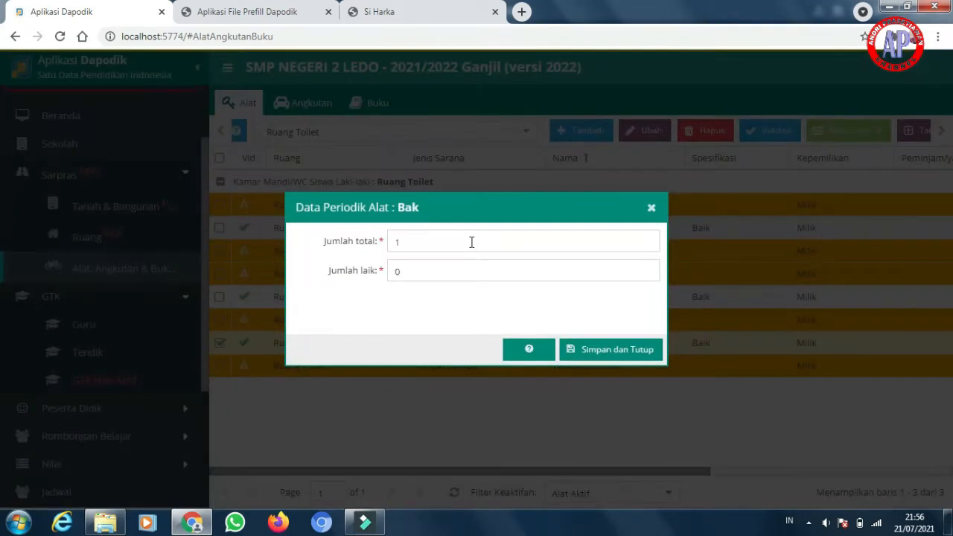
left_click(451, 279)
key("BackSpace")
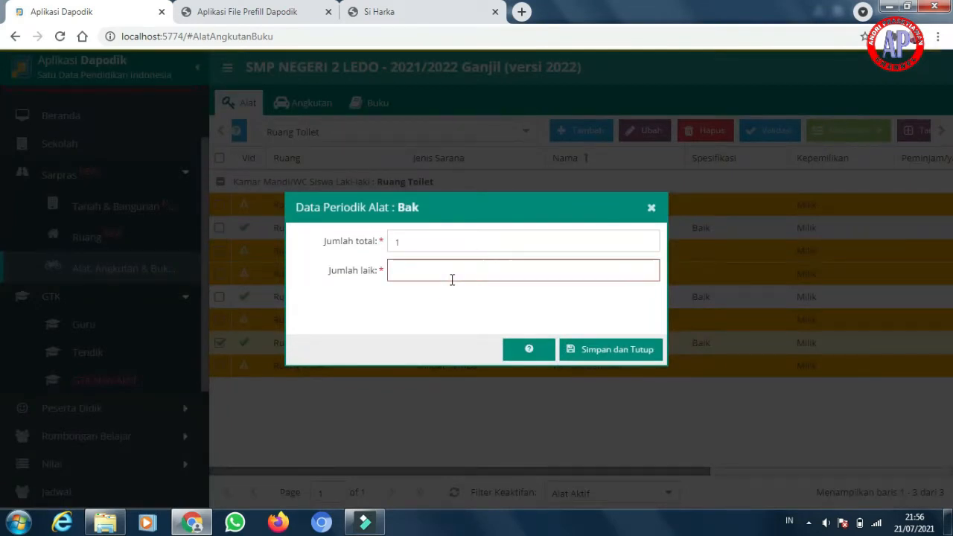
left_click(600, 350)
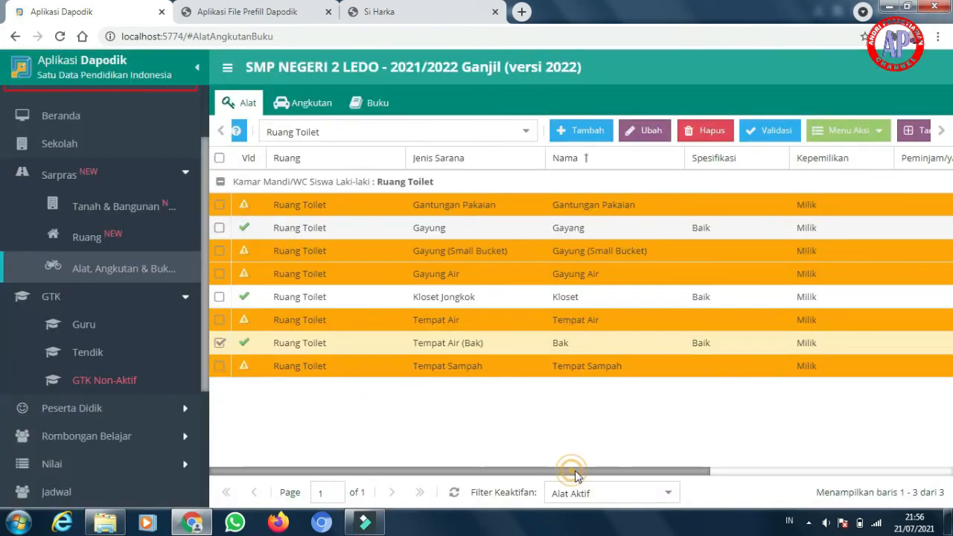
left_click_drag(570, 472, 484, 477)
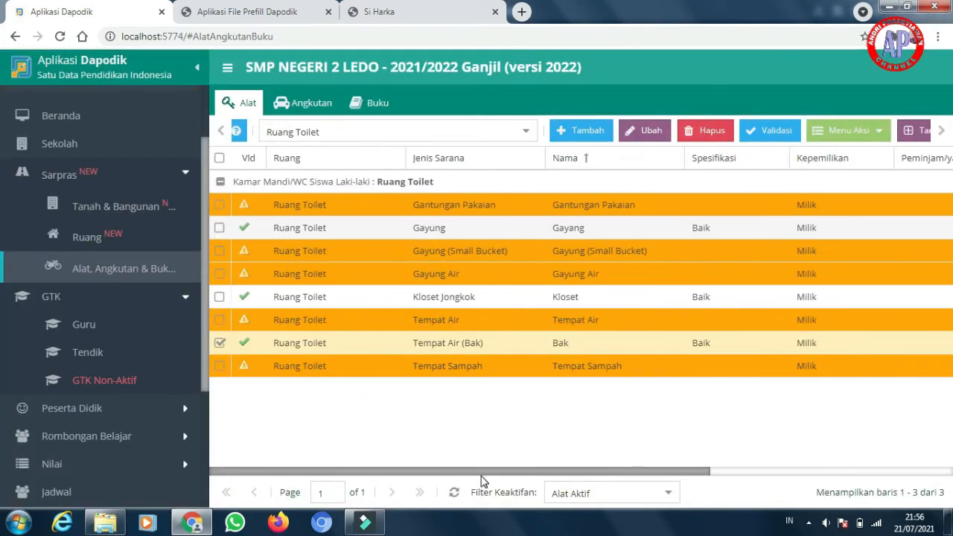
left_click(942, 131)
left_click(942, 131)
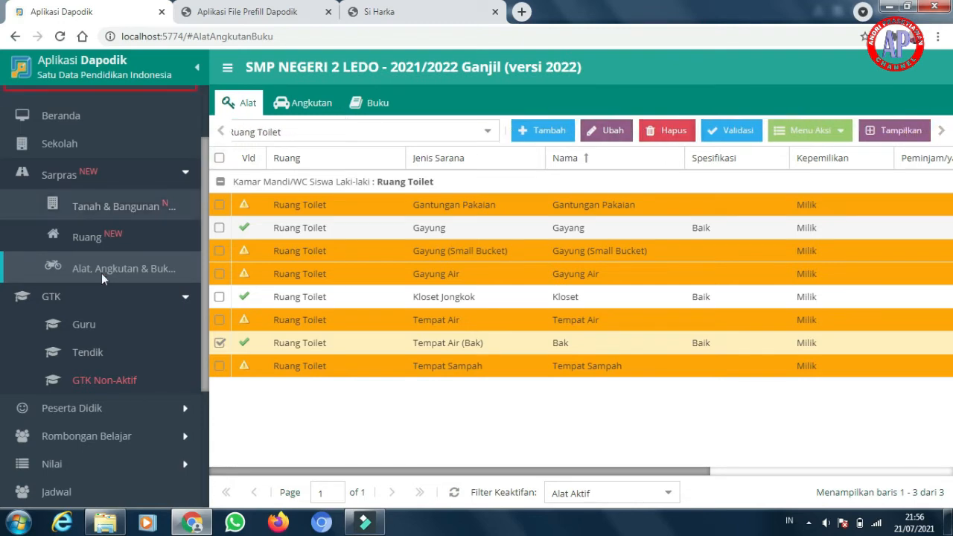
Open the Sekolah data and review the Sanitasi (2021/2022 Ganjil) form from the water source fields down to the toilet counts.
scroll(104, 275, "up", 2)
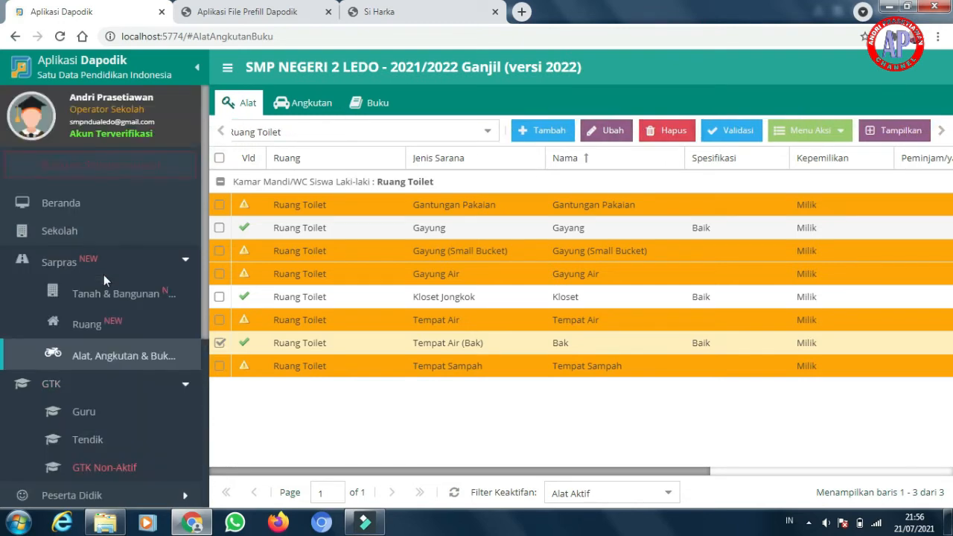
left_click(73, 231)
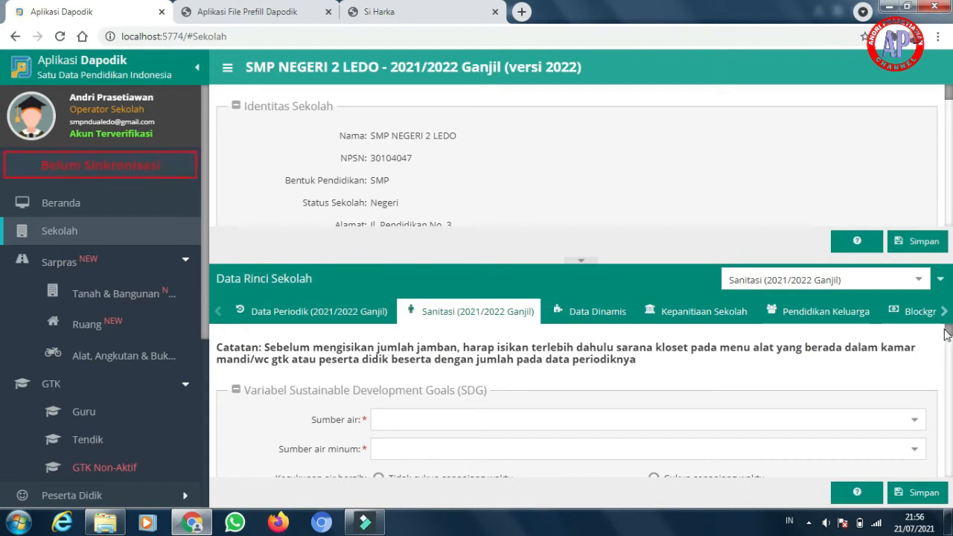
left_click_drag(949, 335, 949, 345)
scroll(948, 339, "down", 1)
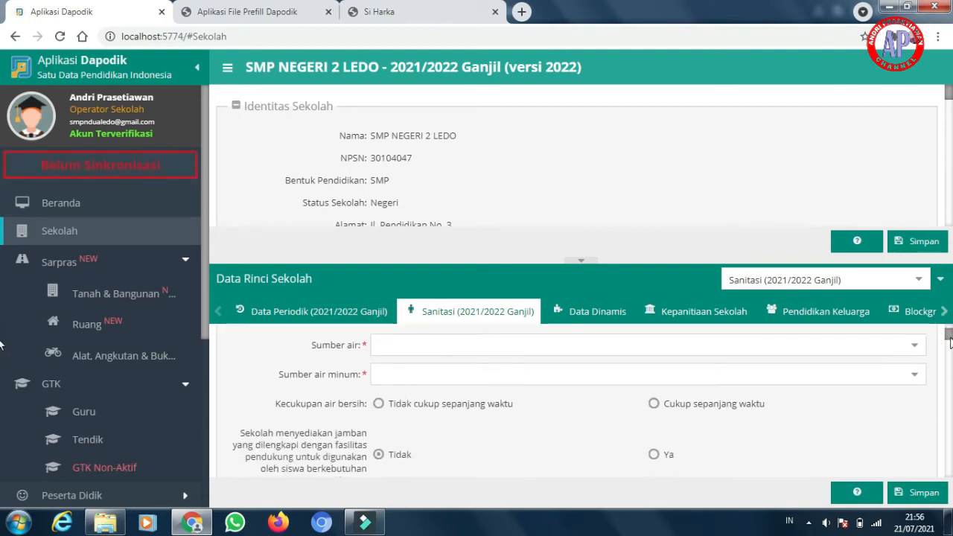
left_click_drag(948, 339, 948, 414)
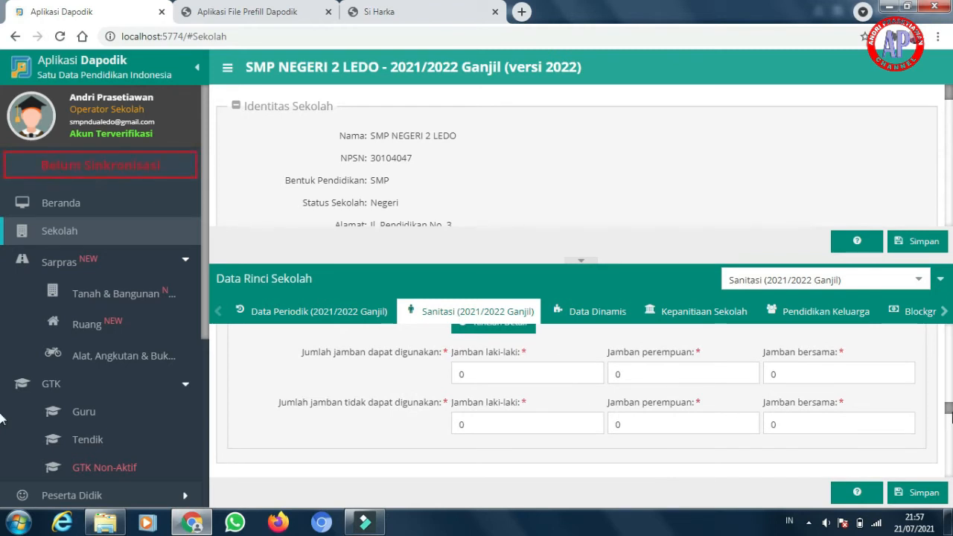
left_click_drag(947, 407, 947, 313)
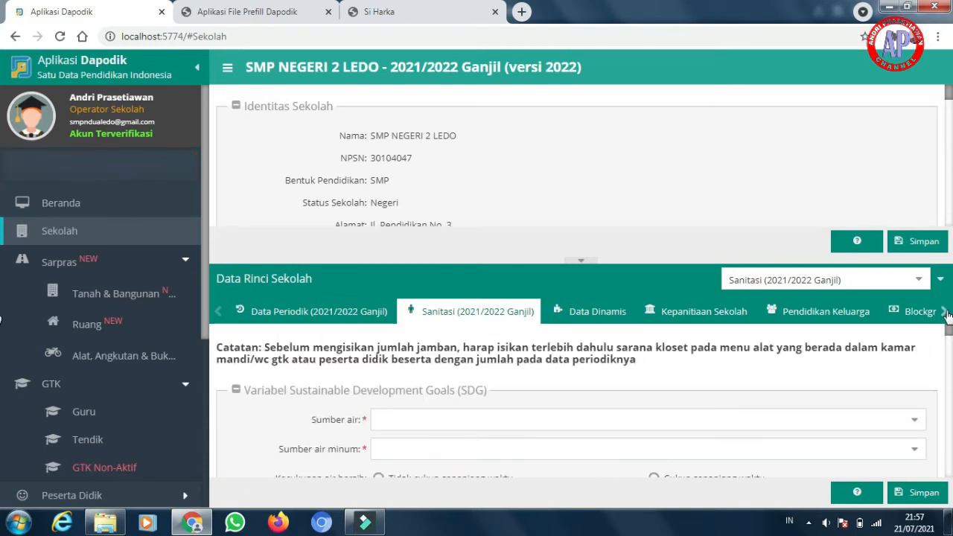
Open the school's Data Dinamis, start a new entry and look through the available Pertanyaan options without choosing one.
left_click(599, 313)
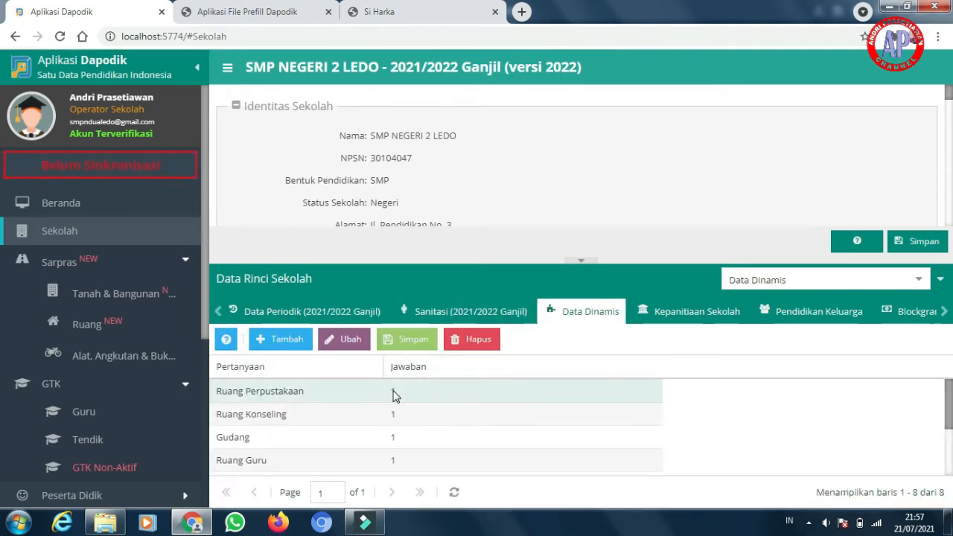
left_click(301, 393)
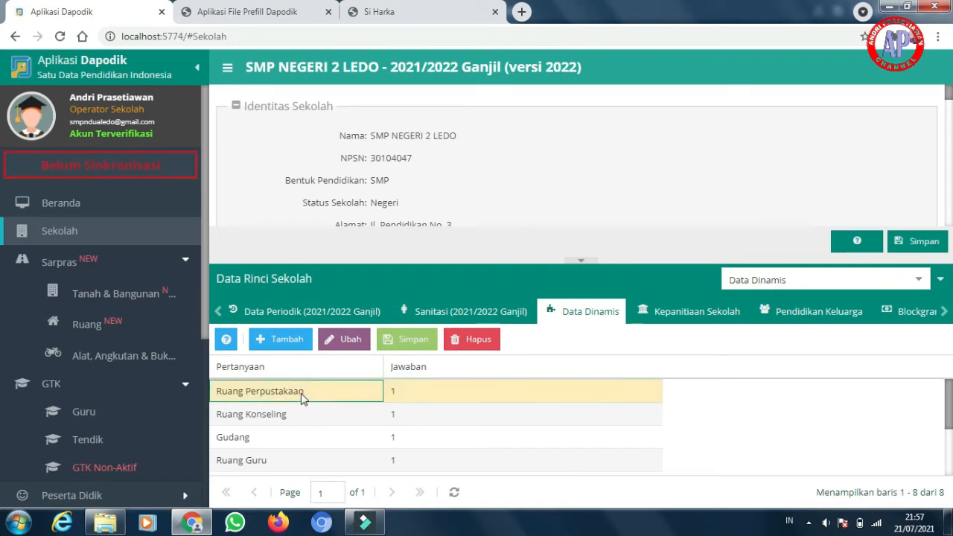
left_click(292, 346)
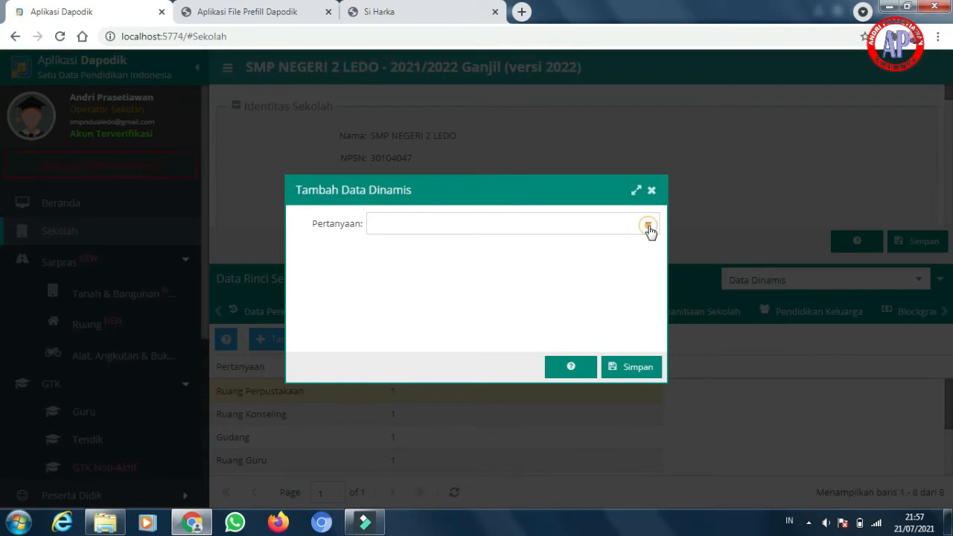
left_click(648, 226)
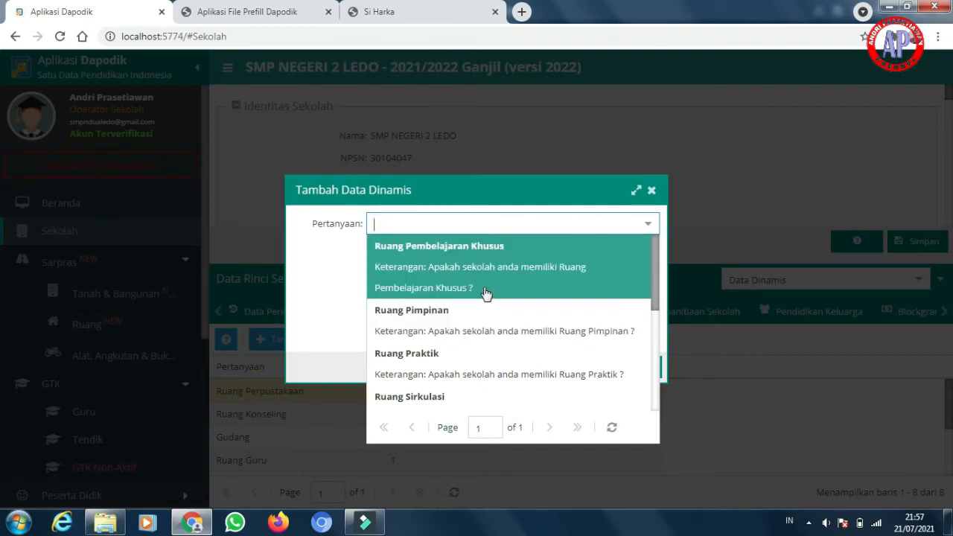
scroll(485, 294, "down", 5)
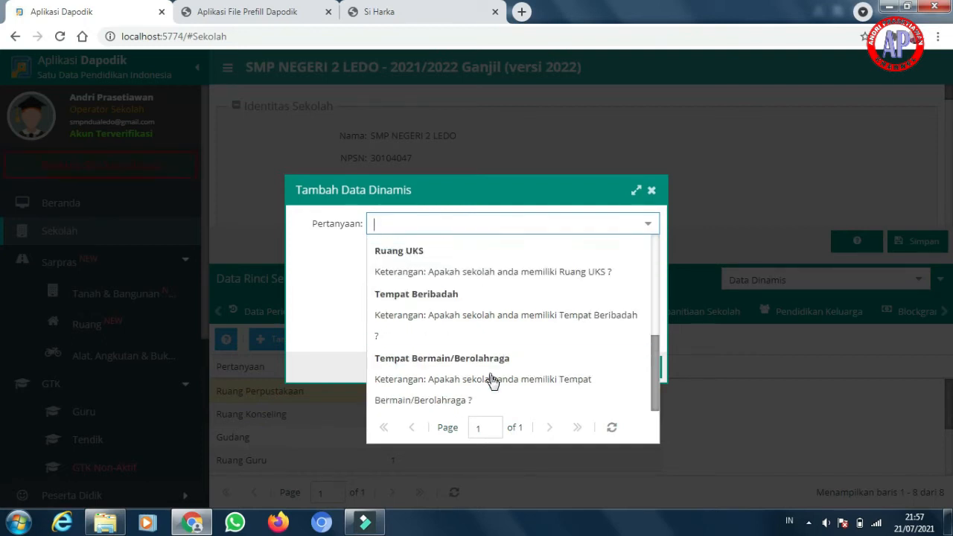
scroll(493, 381, "up", 5)
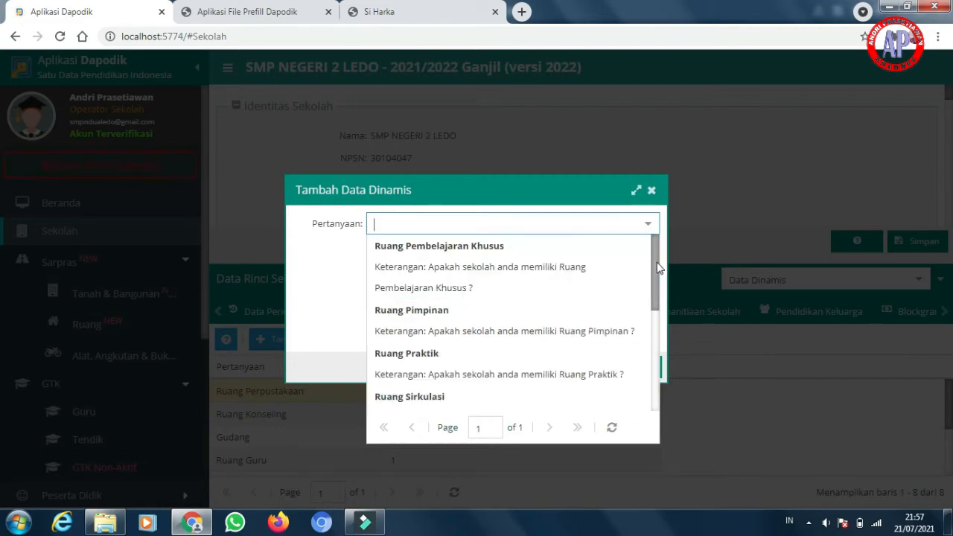
scroll(657, 268, "down", 2)
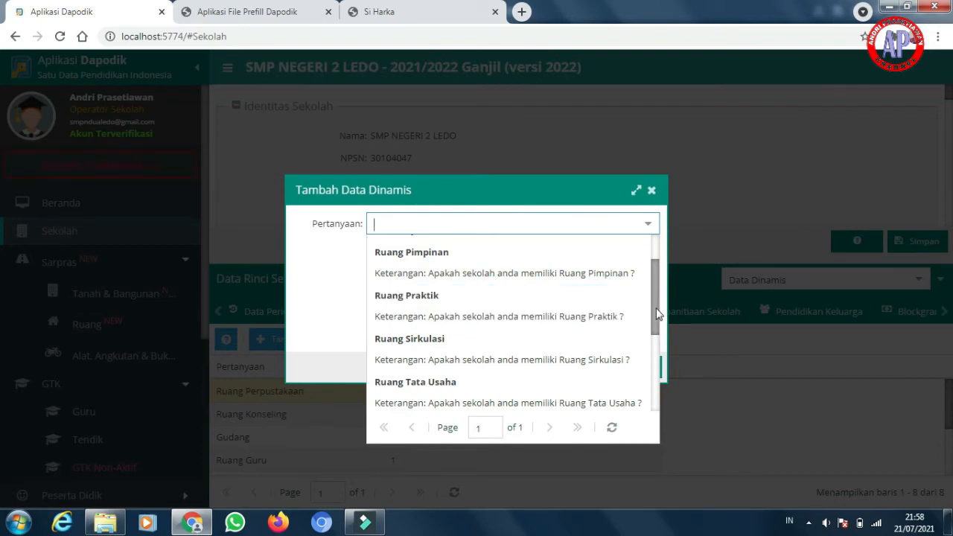
left_click_drag(657, 313, 652, 339)
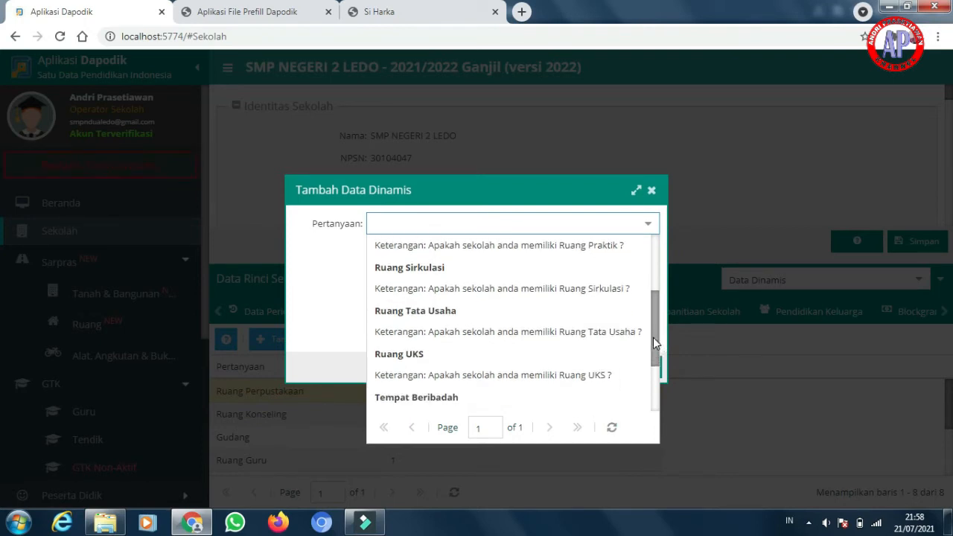
left_click_drag(651, 347, 654, 395)
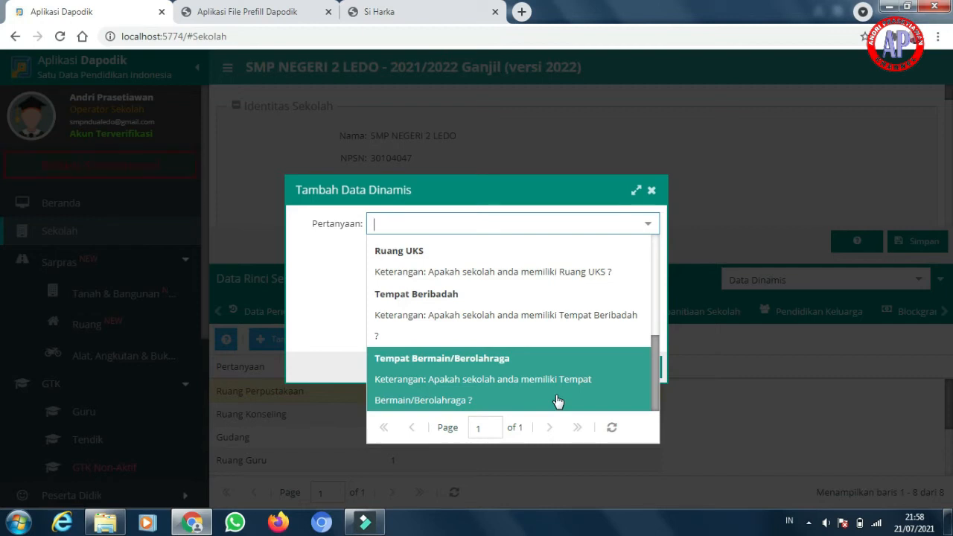
left_click(734, 366)
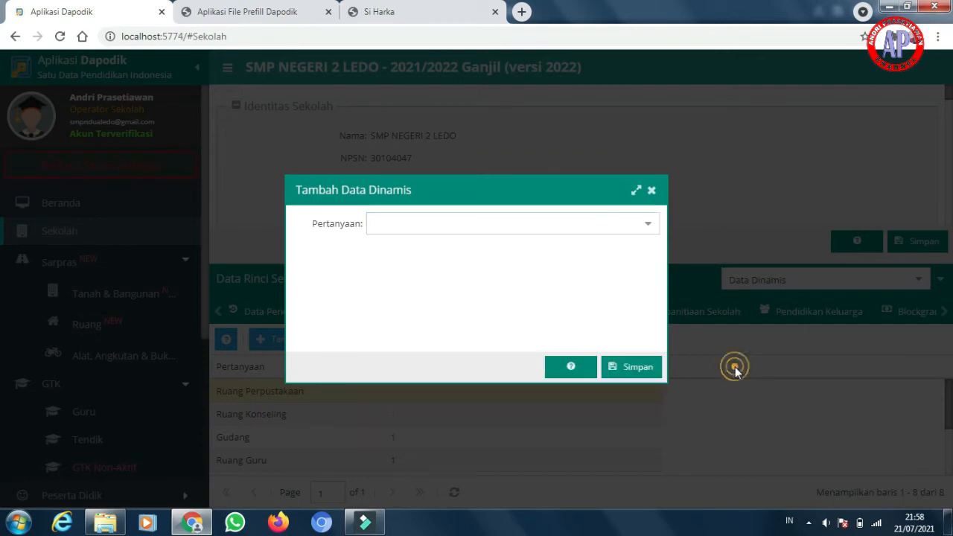
Close the new Data Dinamis entry without saving and review the existing answers from Ruang Perpustakaan down to Sanitasi (WC) and Ruang Kelas.
left_click(652, 192)
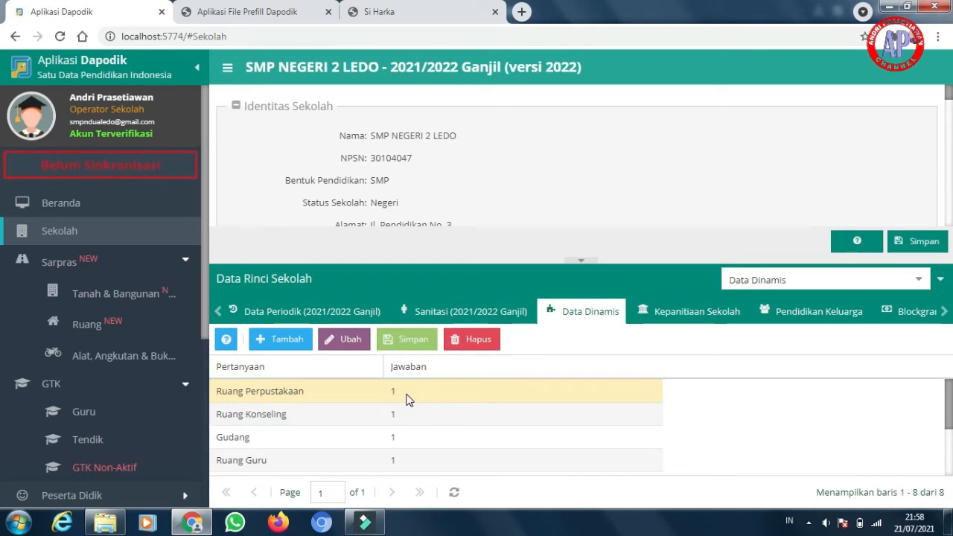
left_click(413, 460)
scroll(413, 460, "down", 2)
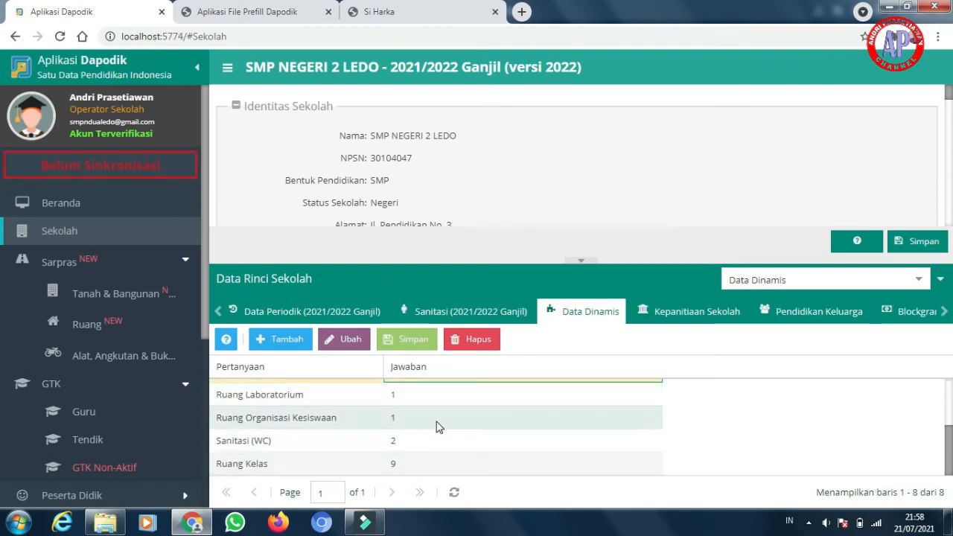
left_click(433, 439)
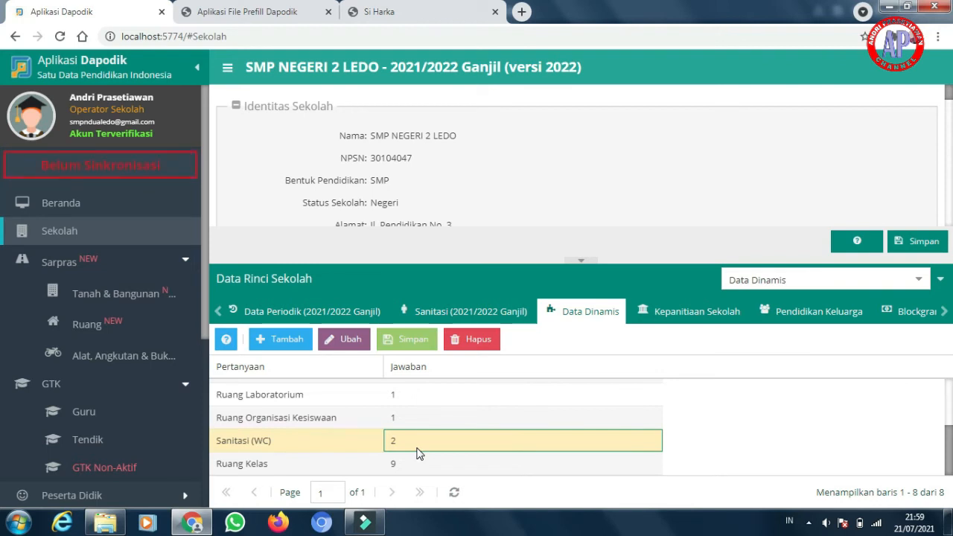
left_click(428, 463)
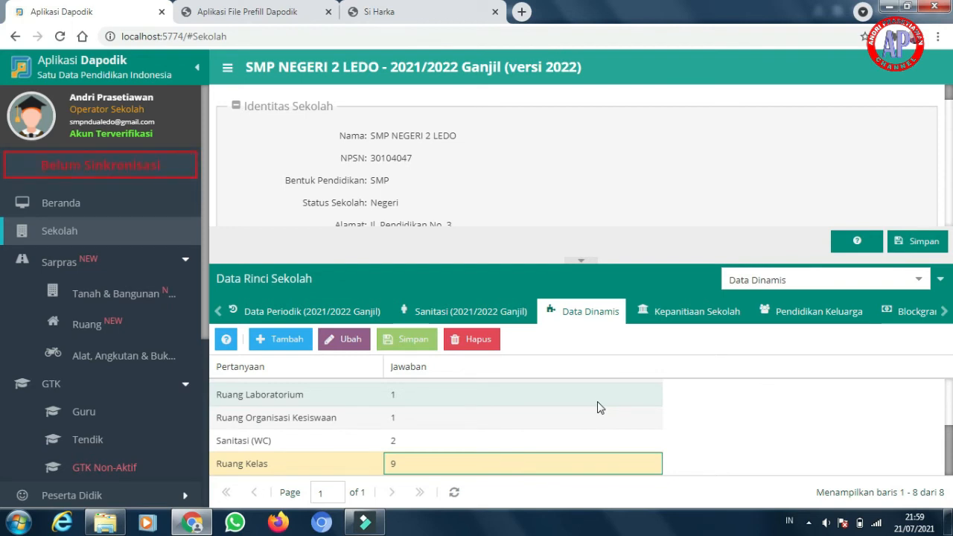
Open the Kepanitiaan Sekolah list and look through the remaining school detail sections up to Akreditasi.
left_click(735, 320)
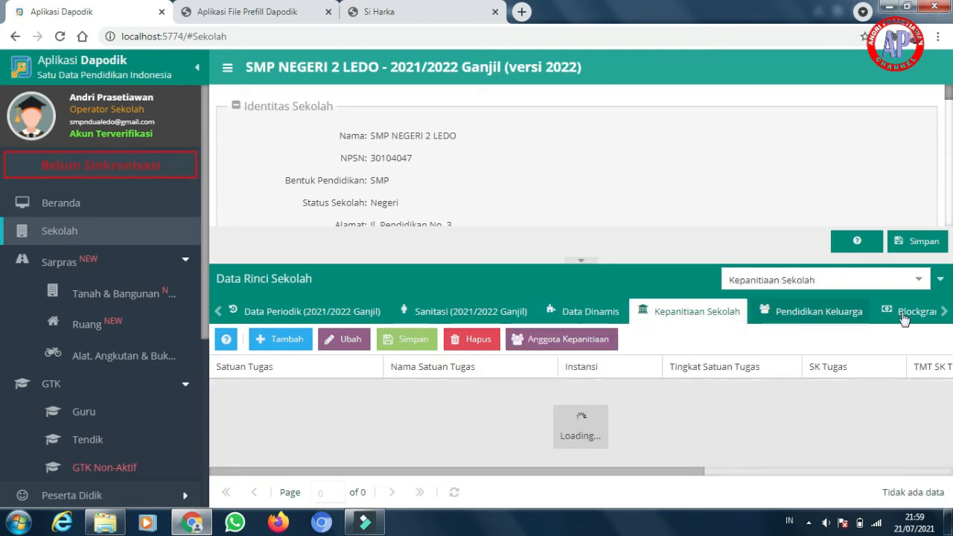
left_click(944, 311)
left_click(944, 311)
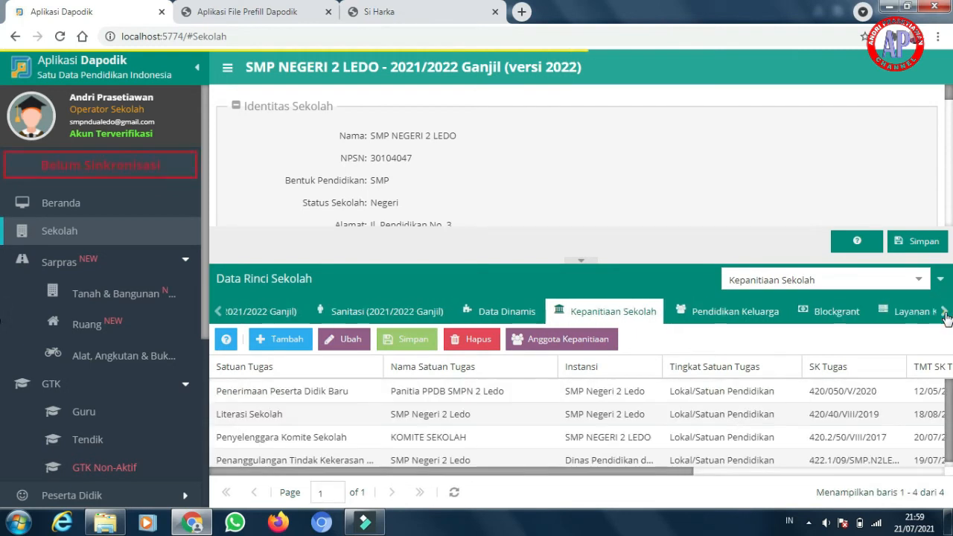
left_click(943, 311)
left_click(944, 311)
left_click(944, 311)
left_click(944, 311)
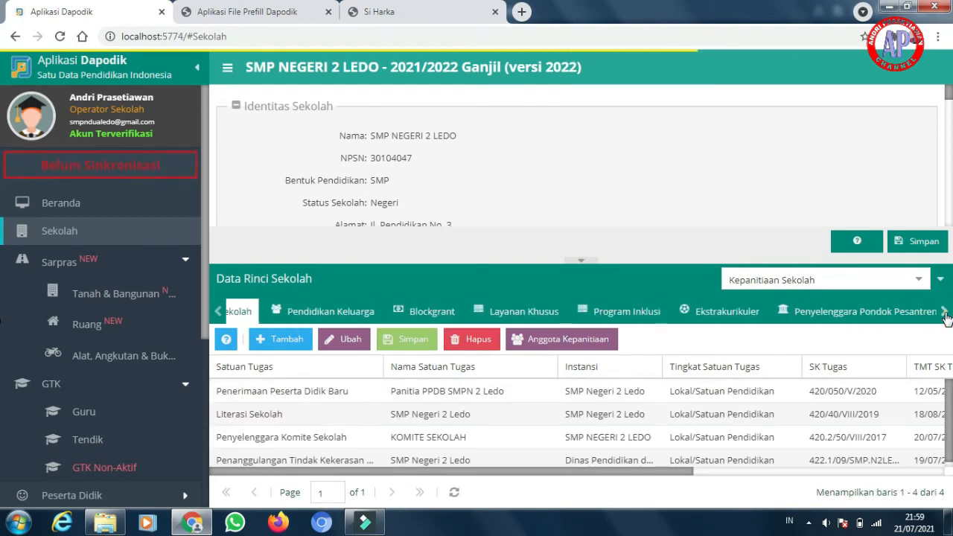
left_click(943, 311)
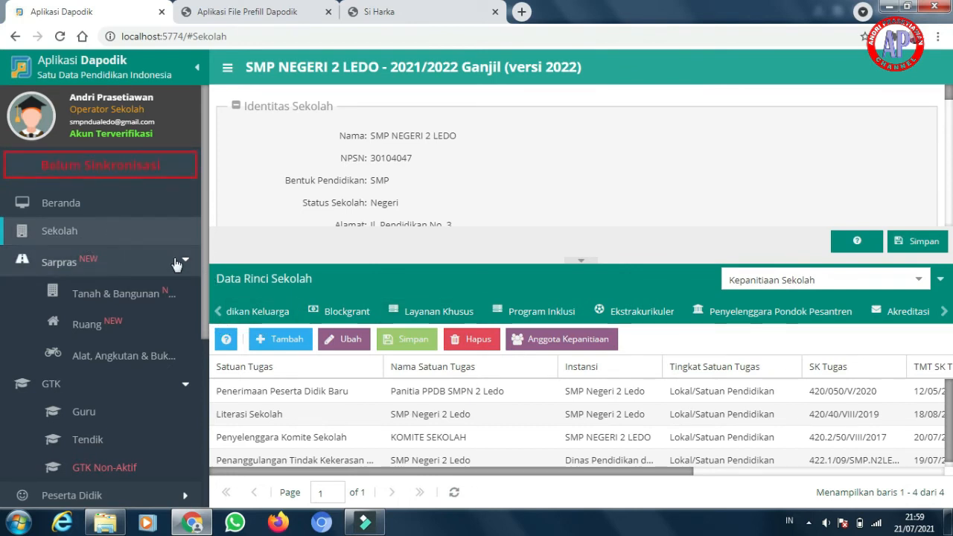
Open the school's land record in Tanah & Bangunan, review its edit form without saving, and look at the extra actions available for it.
left_click(142, 291)
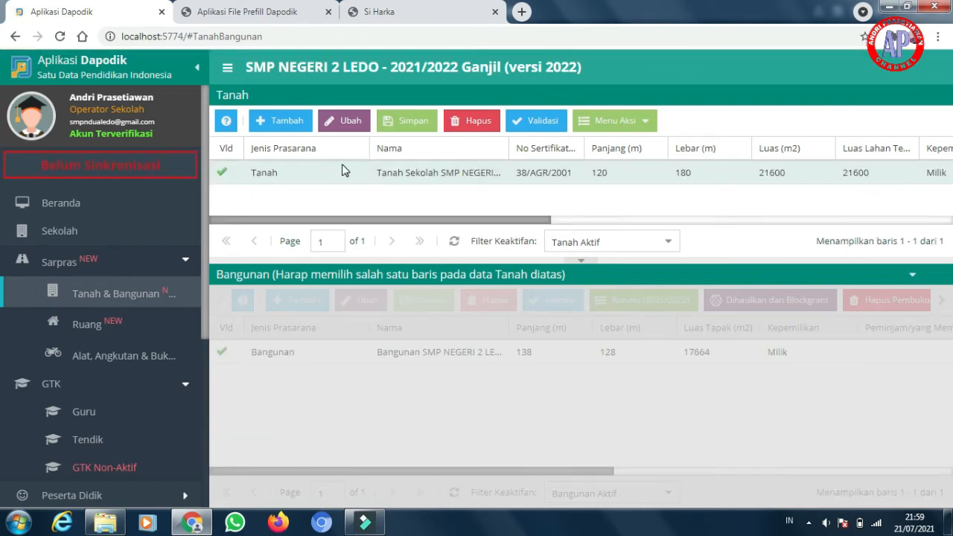
left_click(347, 176)
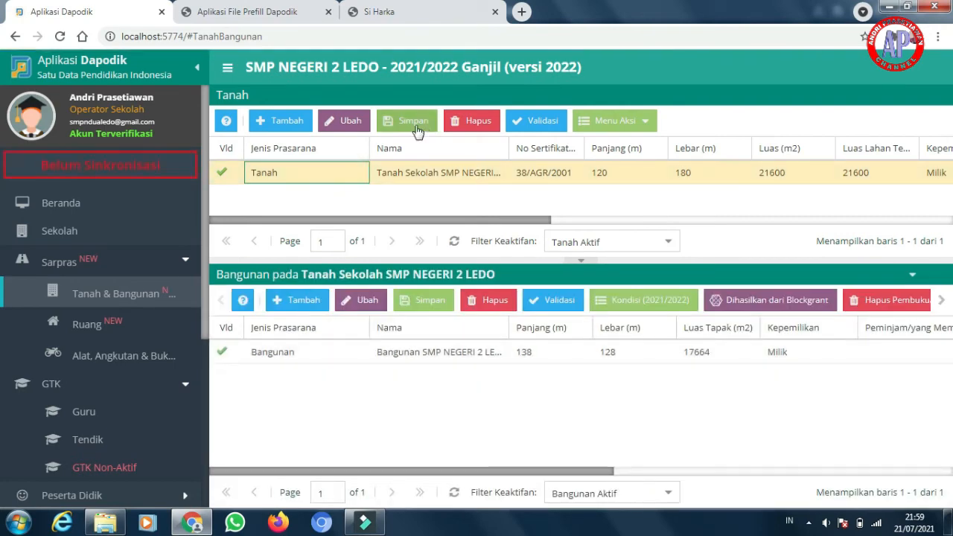
left_click(349, 125)
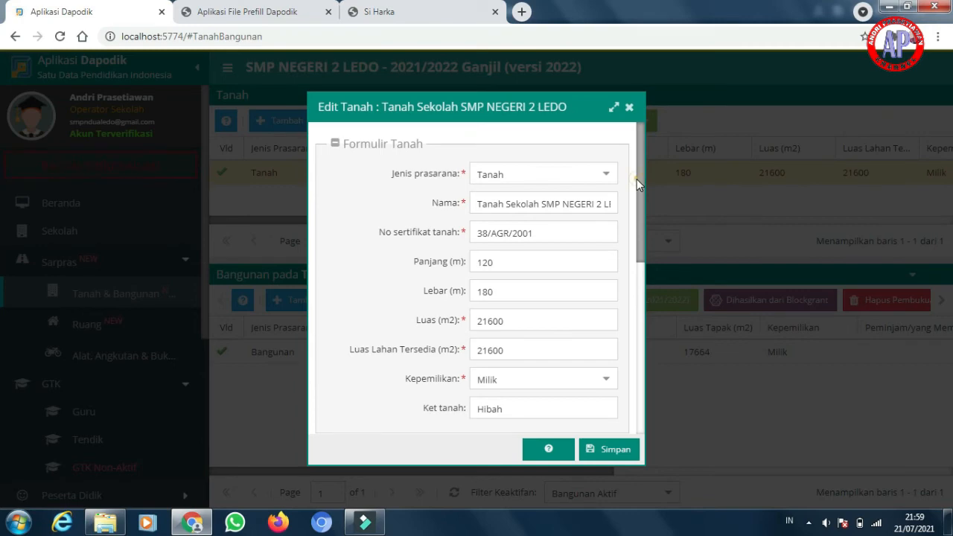
left_click_drag(636, 178, 640, 274)
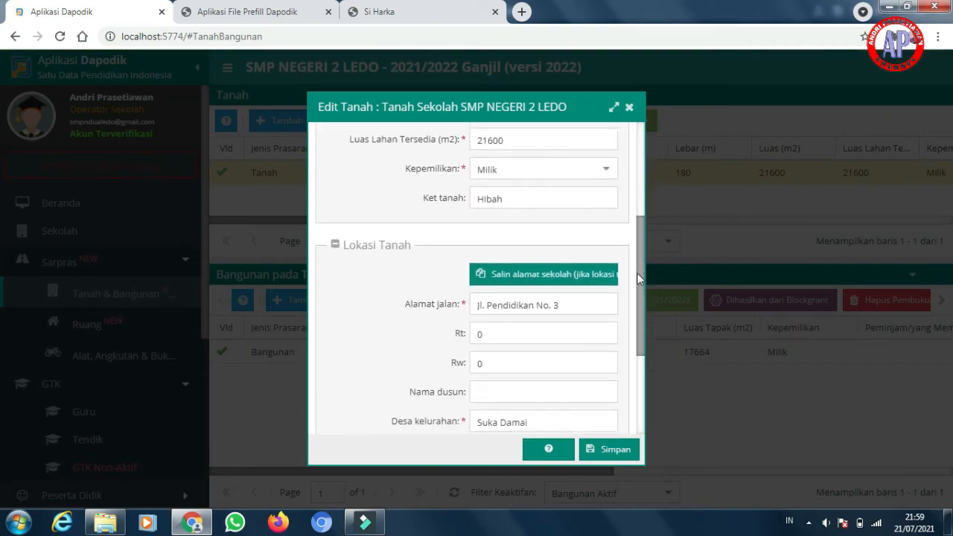
left_click_drag(637, 273, 640, 362)
left_click_drag(646, 249, 649, 96)
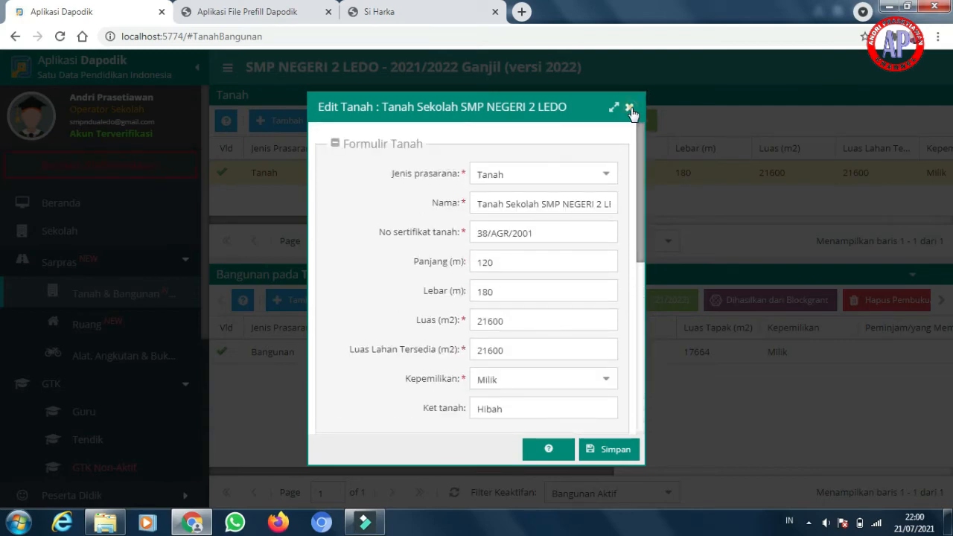
left_click(629, 106)
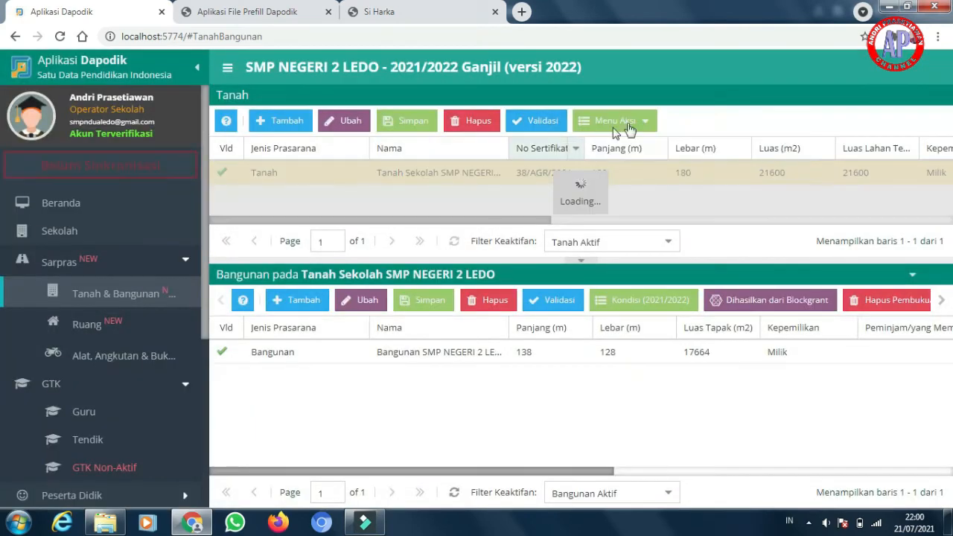
left_click(628, 127)
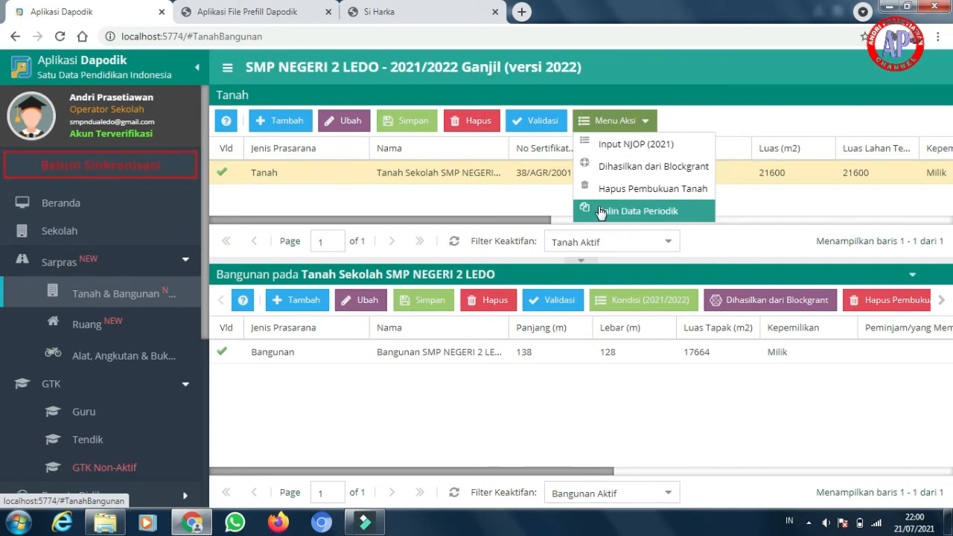
left_click(483, 208)
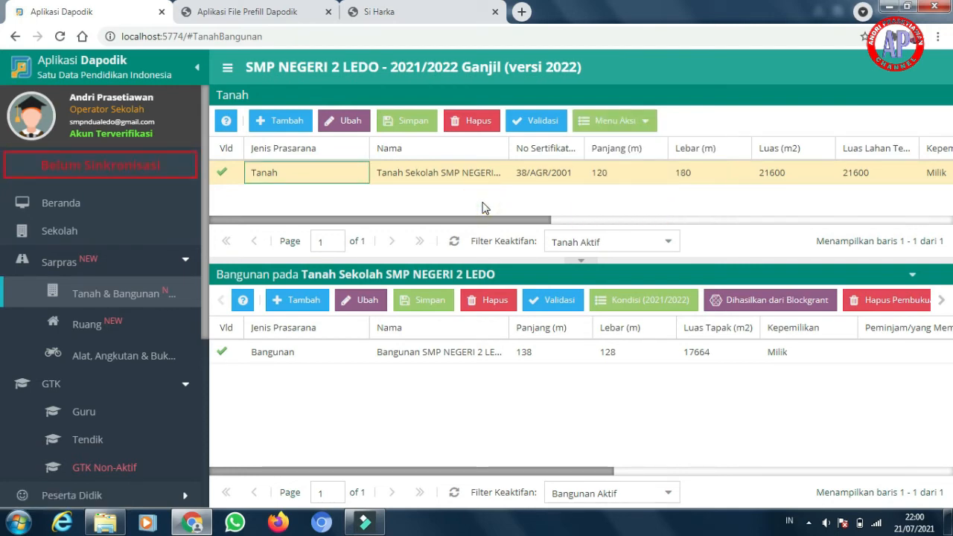
Select the school building on the land record and review its Kondisi (2021/2022) damage form.
left_click(342, 181)
left_click(297, 358)
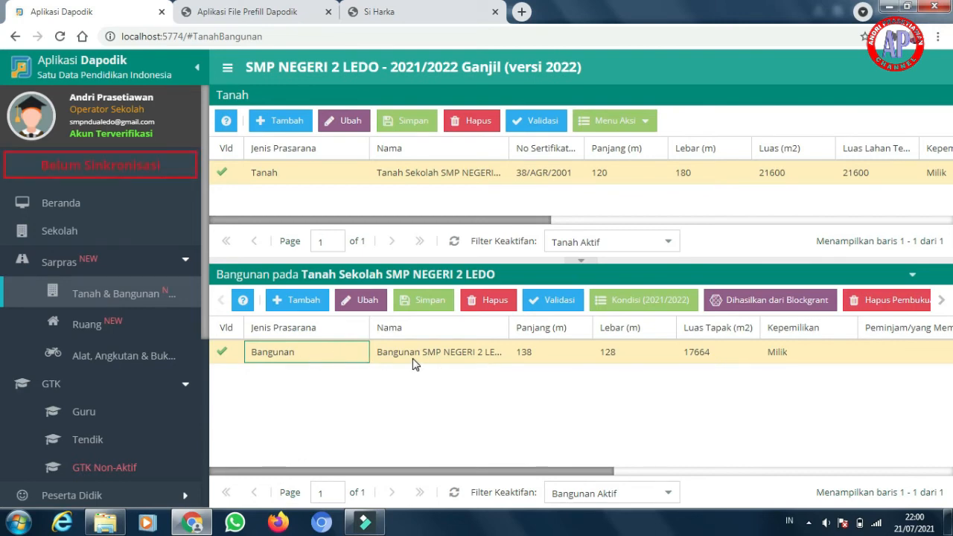
left_click(670, 307)
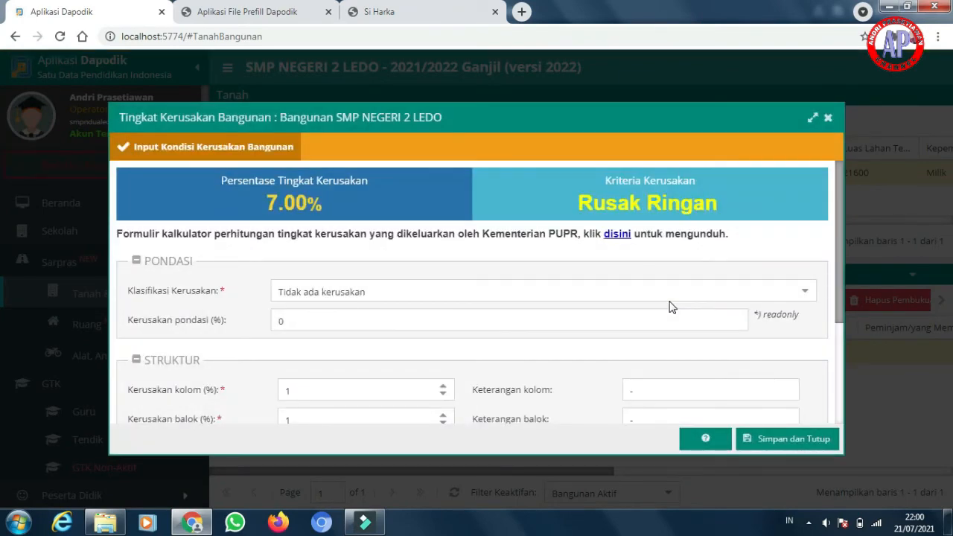
scroll(670, 305, "down", 3)
scroll(670, 306, "up", 3)
Set the foundation's Klasifikasi Kerusakan to Penurunan merata pada seluruh struktur bangunan and check the Struktur and Atap sections.
left_click(802, 295)
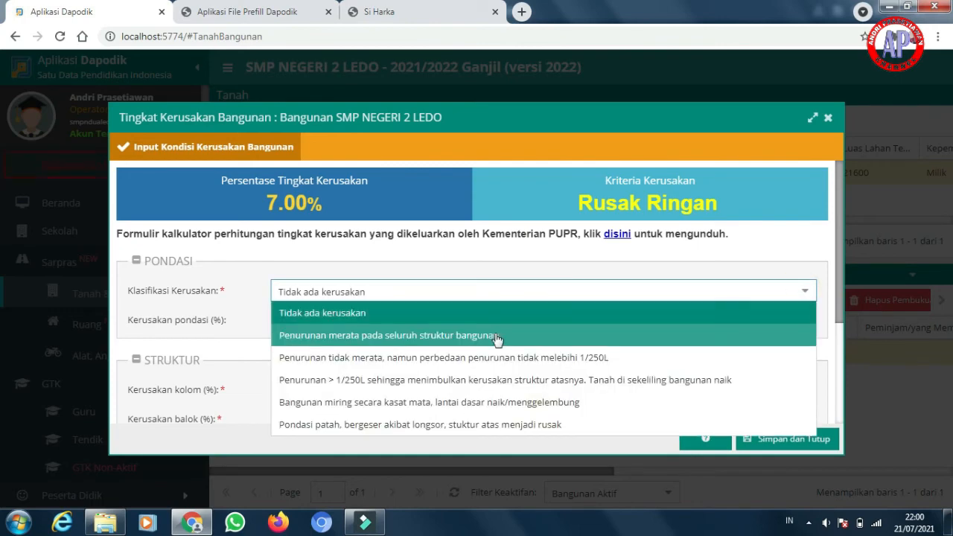
left_click(378, 342)
left_click(378, 341)
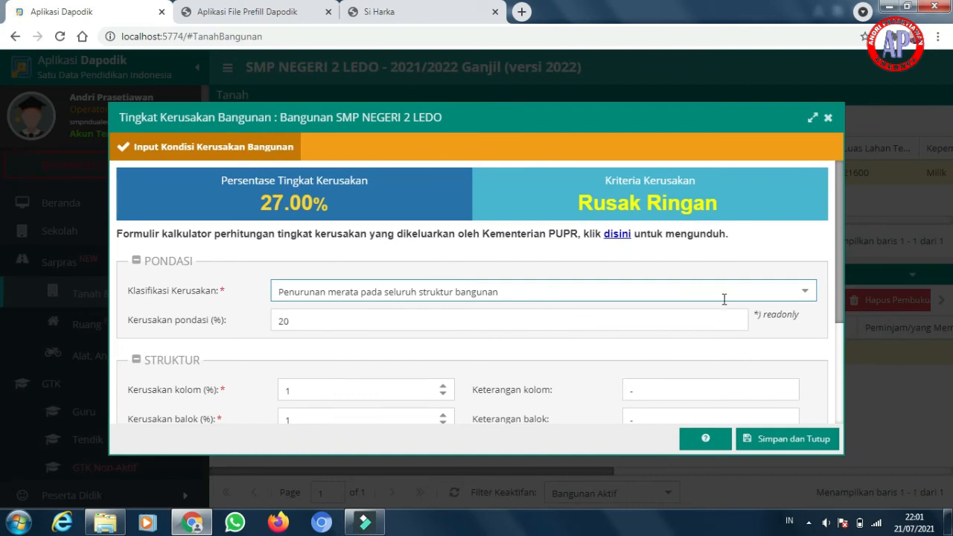
scroll(525, 320, "down", 2)
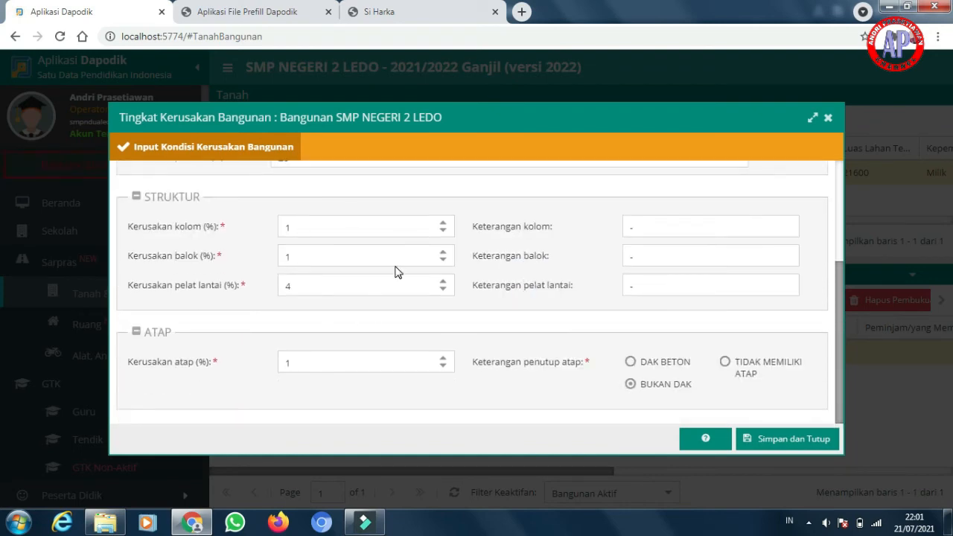
scroll(395, 272, "up", 2)
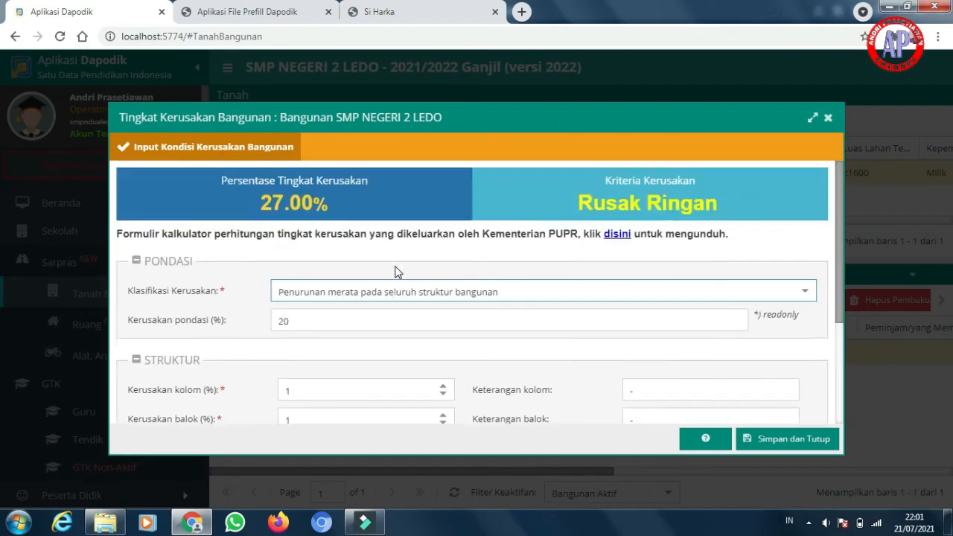
Set the foundation's Klasifikasi Kerusakan back to Tidak ada kerusakan and close the building damage form without saving.
left_click(804, 292)
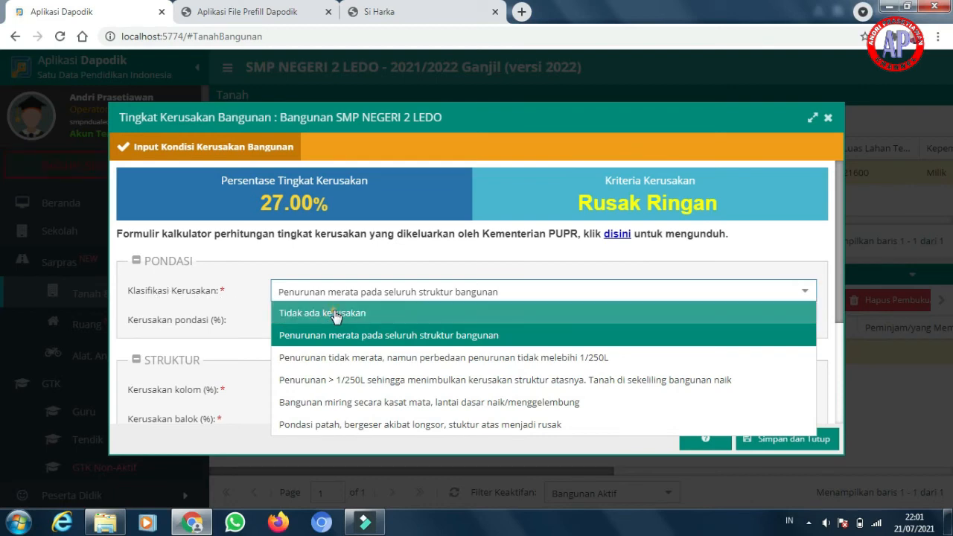
left_click(336, 314)
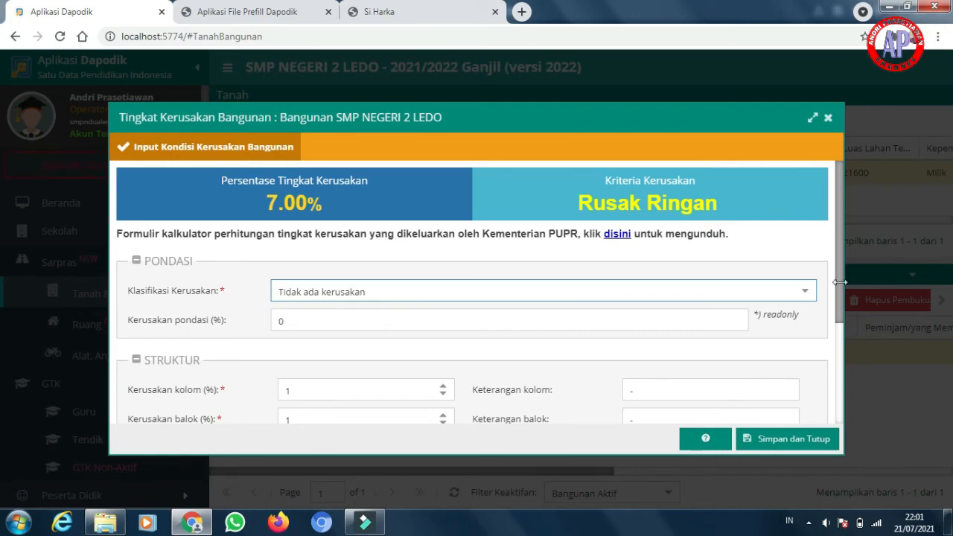
left_click(828, 119)
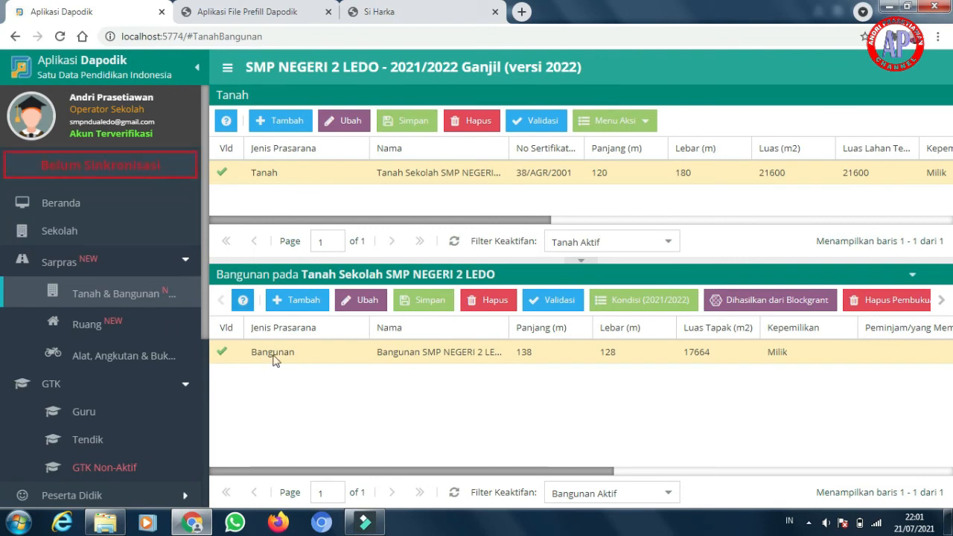
Open the Ruang Kelas list, expand the building, and review the Kondisi Ruang (2021/2022) form of the first RKB room without saving.
left_click(115, 323)
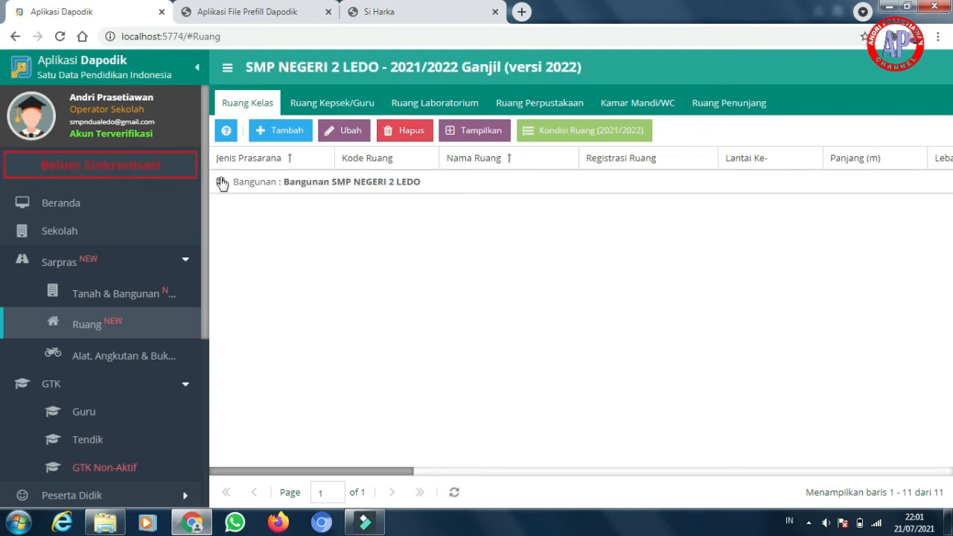
left_click(220, 182)
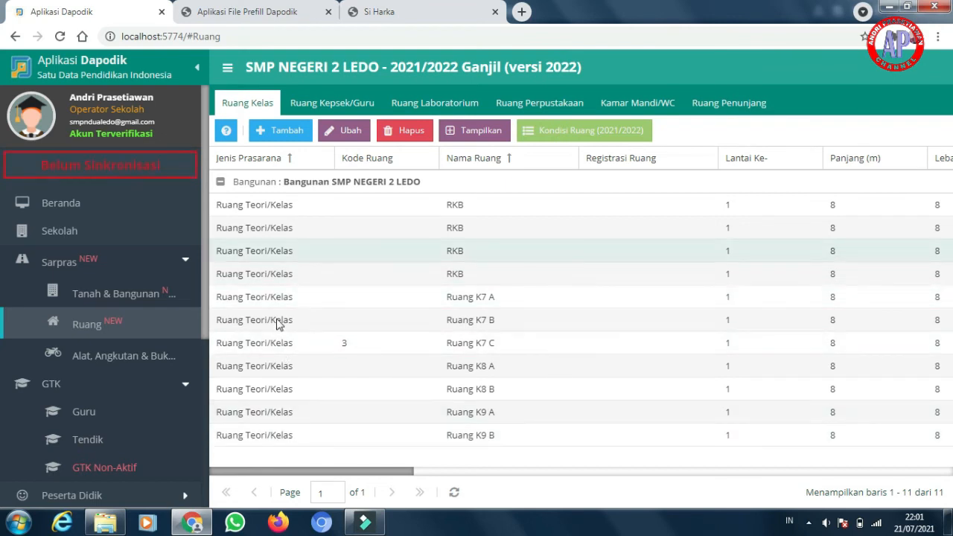
left_click(297, 205)
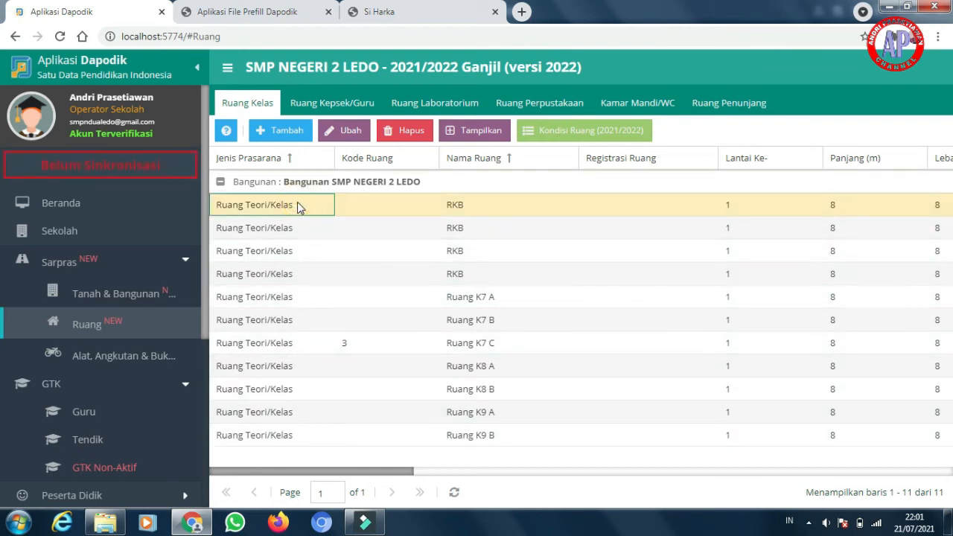
left_click(599, 129)
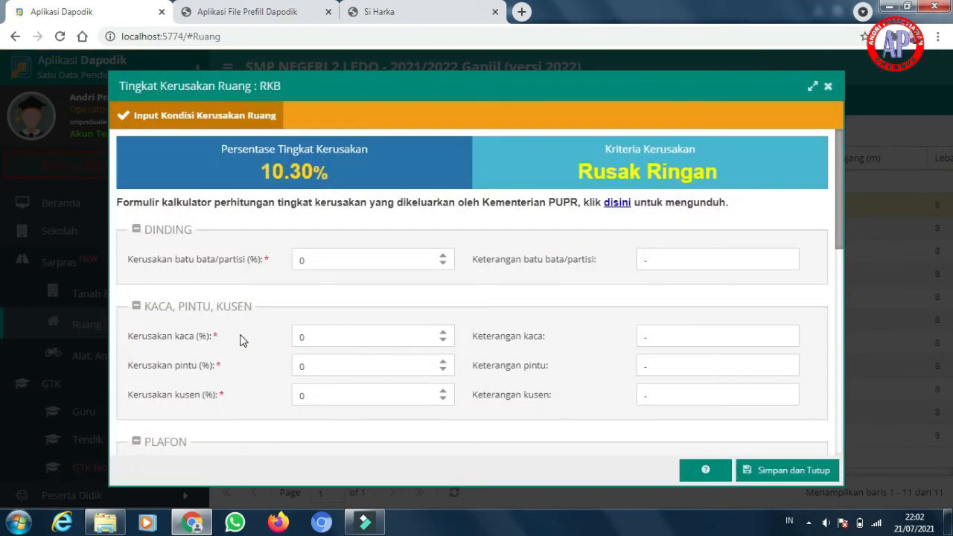
scroll(246, 335, "down", 10)
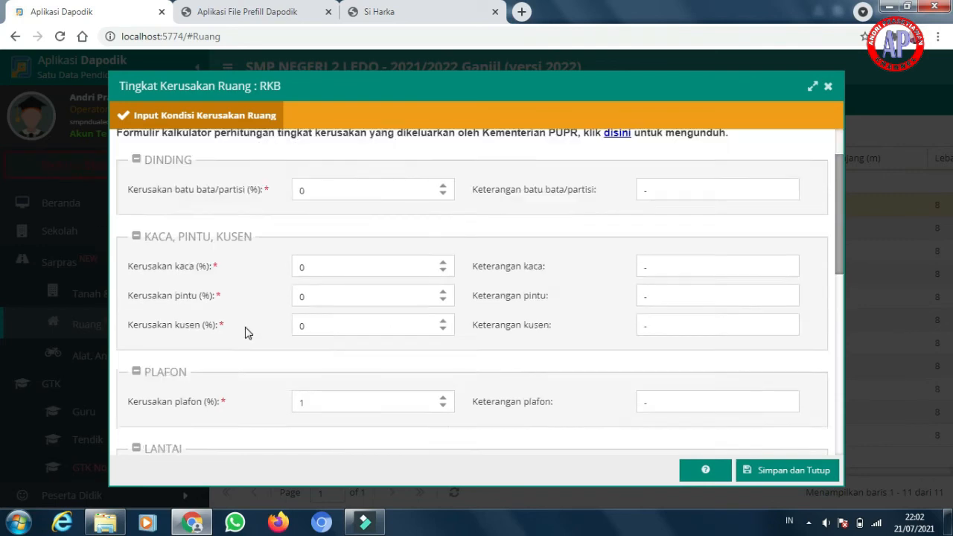
scroll(248, 332, "up", 10)
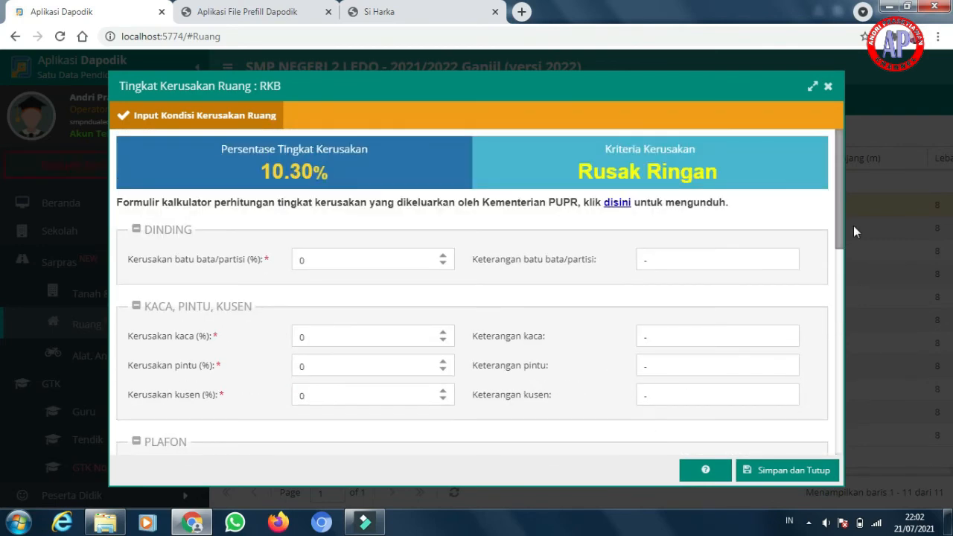
left_click(828, 86)
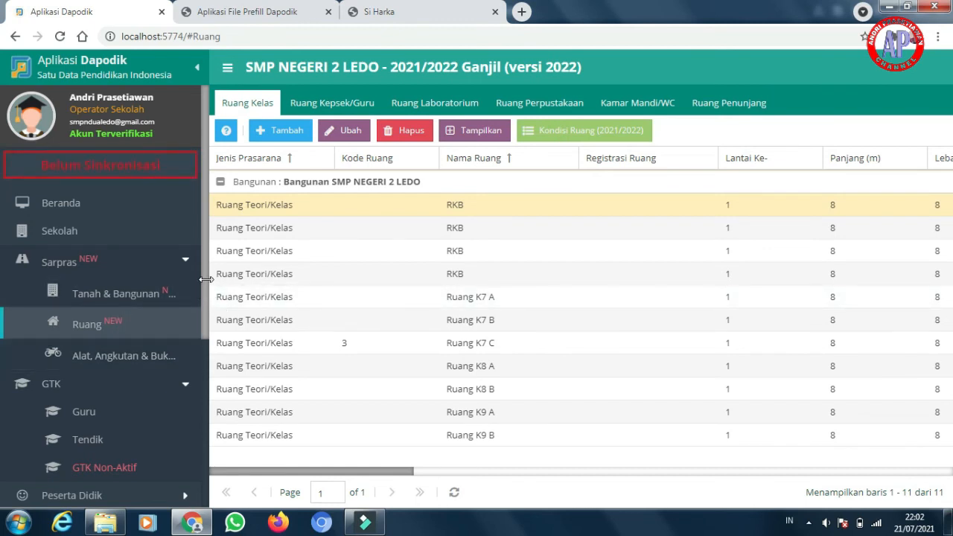
left_click_drag(201, 278, 202, 318)
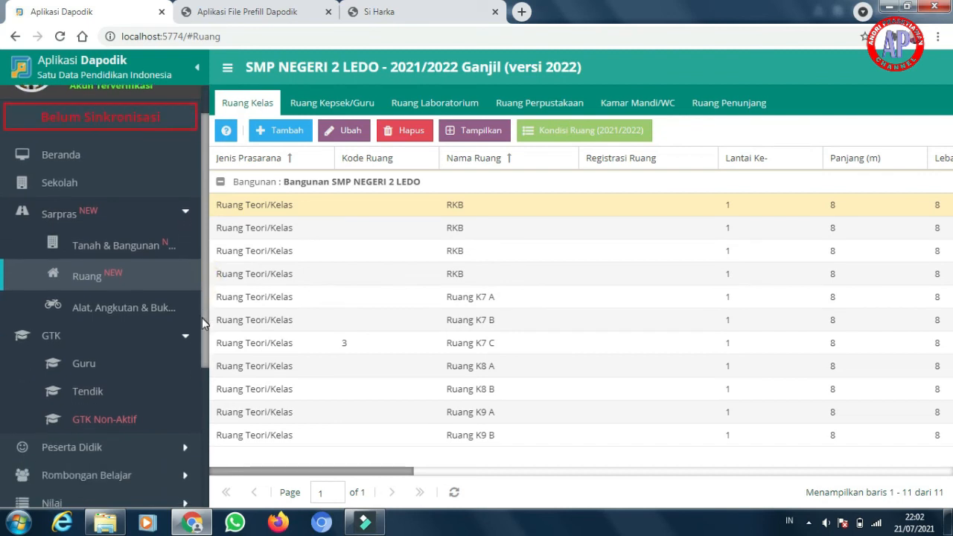
left_click(155, 194)
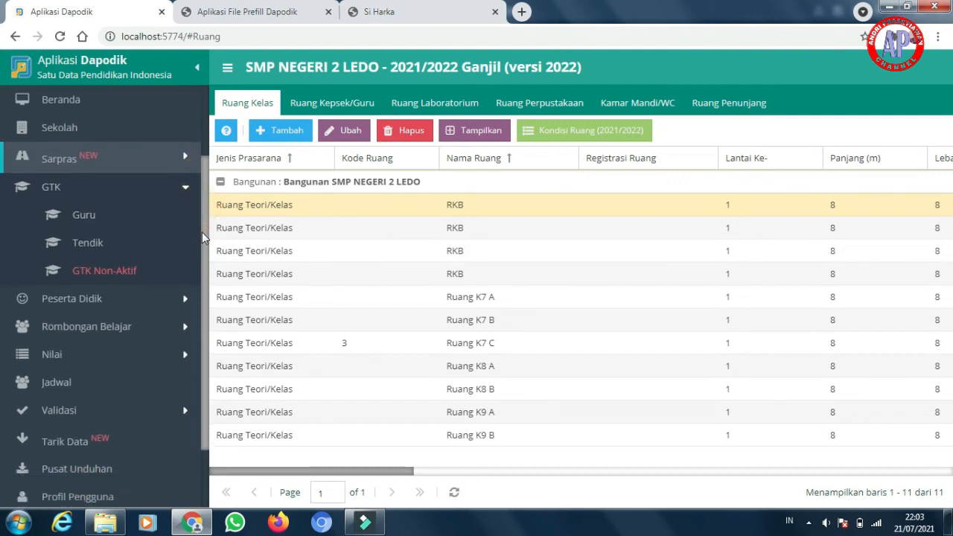
scroll(202, 208, "up", 1)
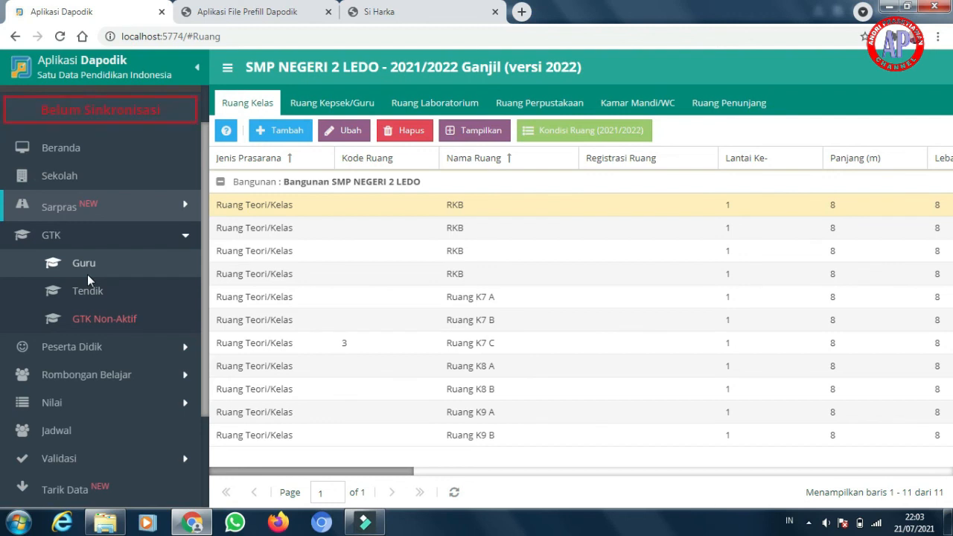
scroll(87, 274, "up", 1)
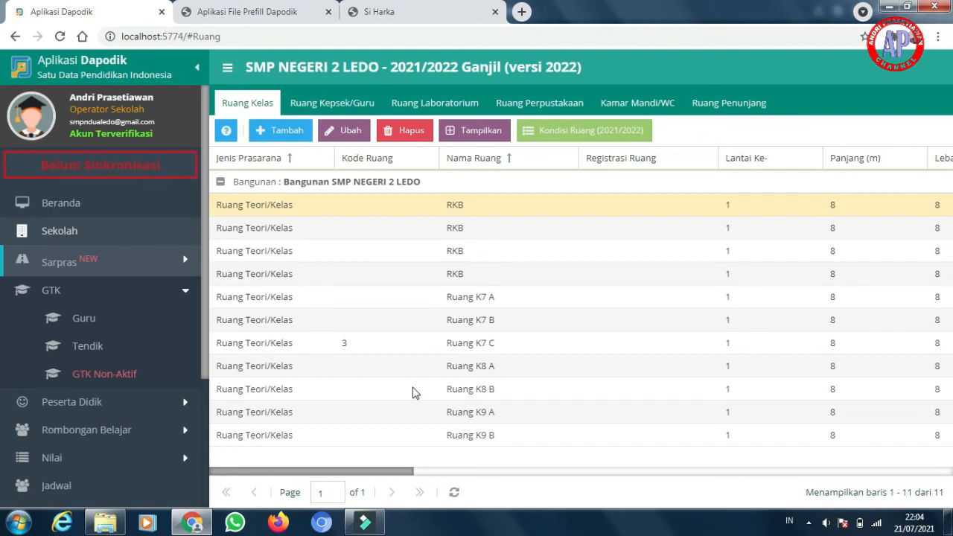
left_click(809, 521)
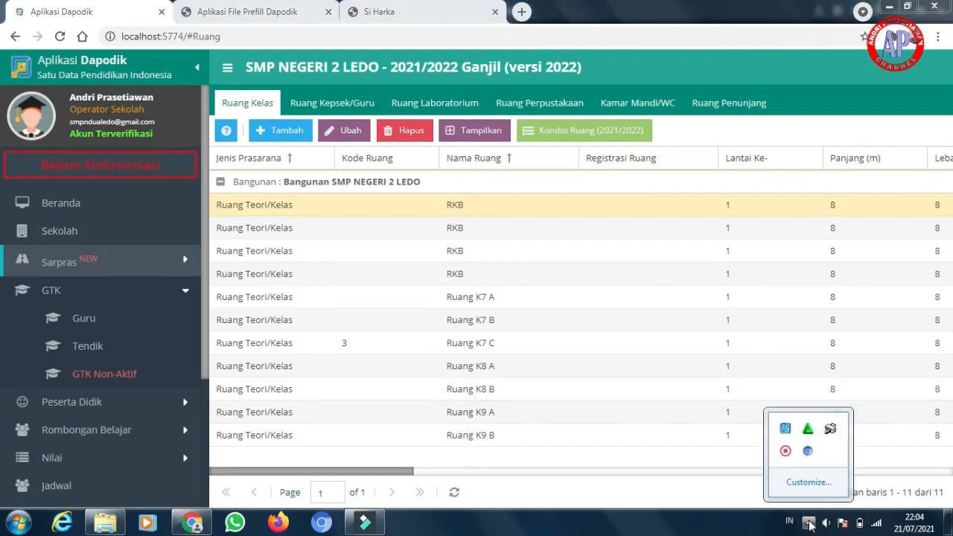
right_click(785, 453)
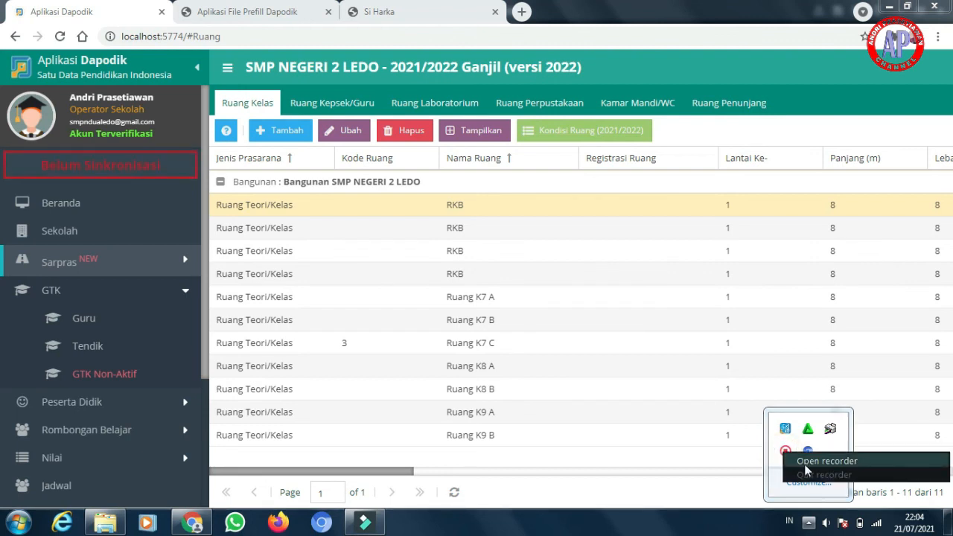
left_click(804, 462)
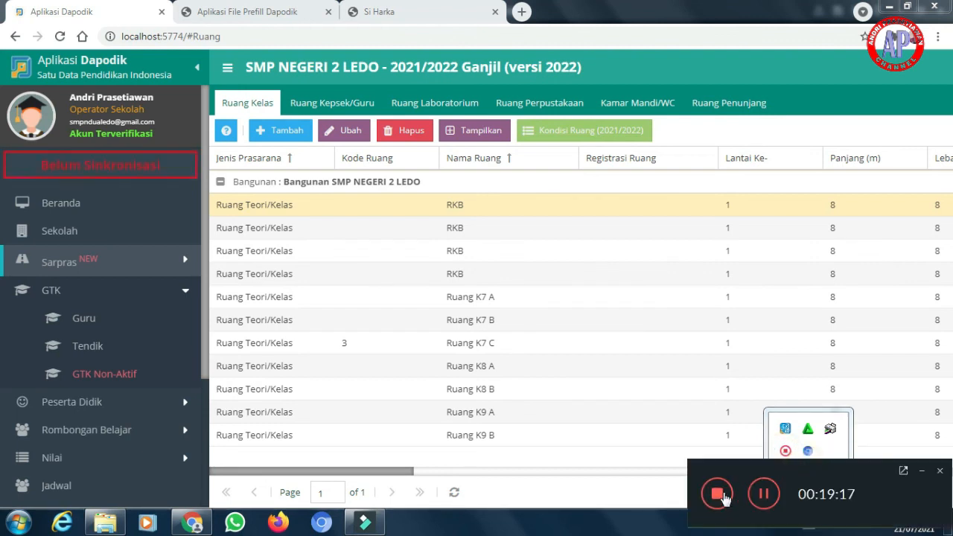